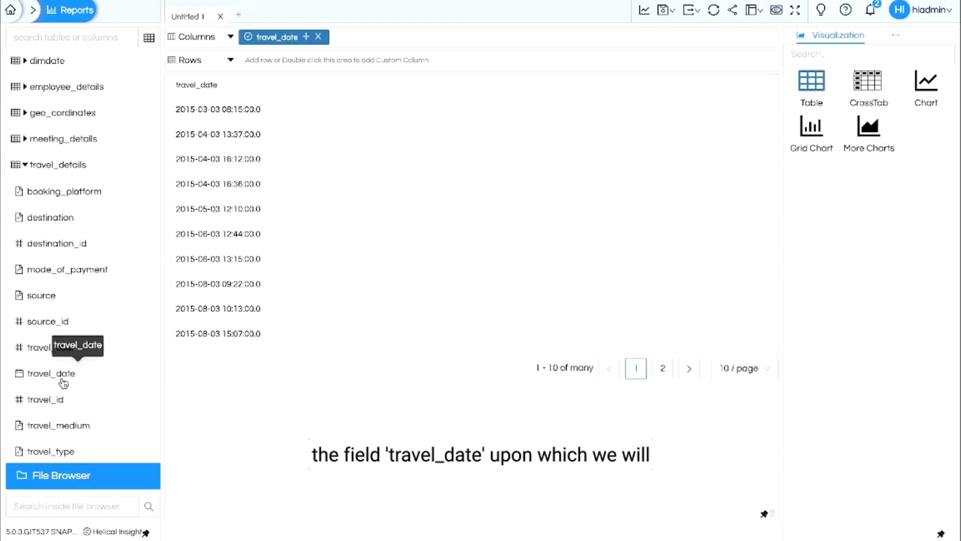
Add a filter on the travel_date column and set its date-time function to Date.
{"action": "left_click", "coordinate": [285, 38]}
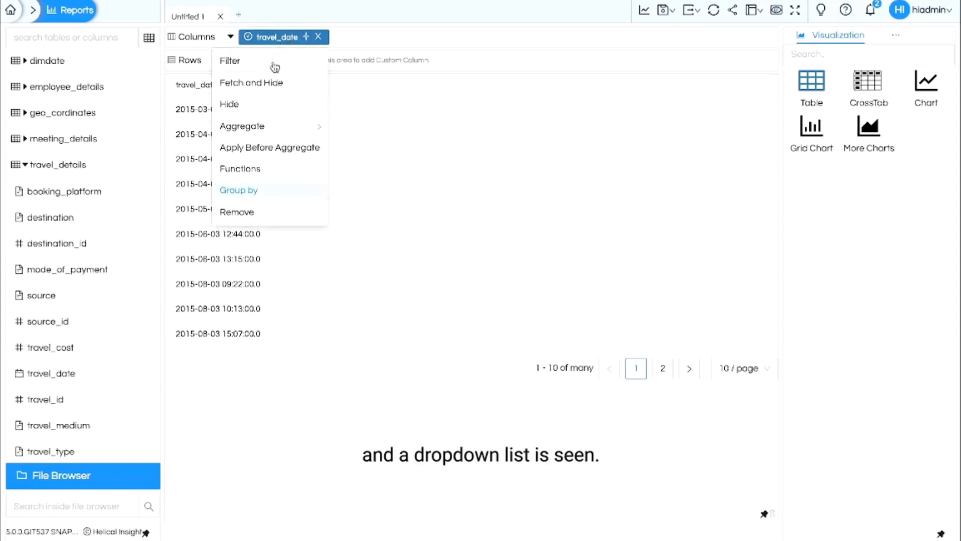
{"action": "left_click", "coordinate": [274, 62]}
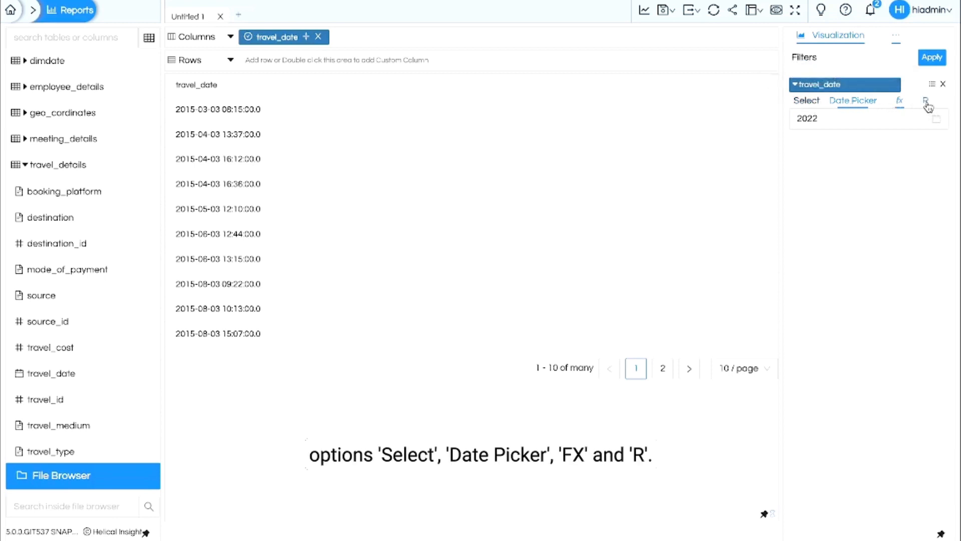
{"action": "left_click", "coordinate": [900, 103]}
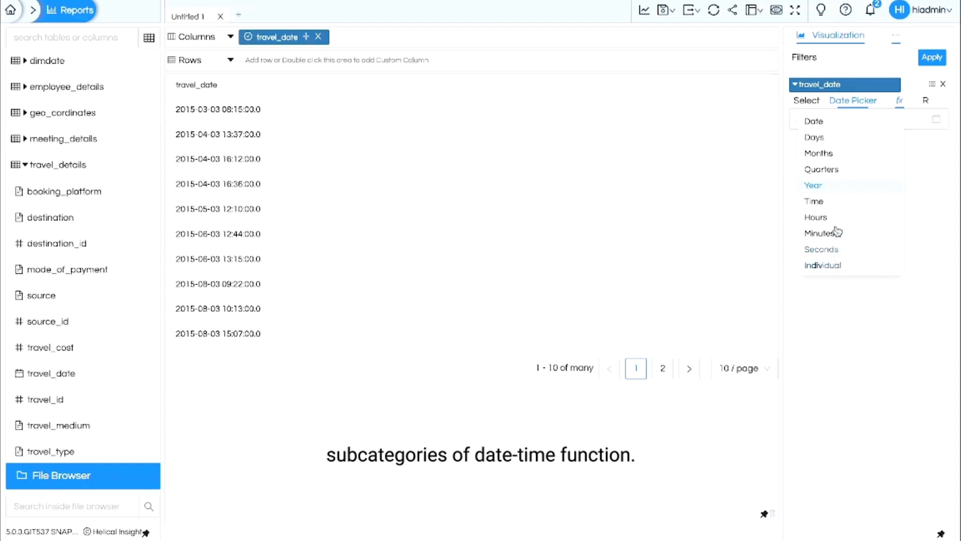
{"action": "left_click", "coordinate": [825, 182]}
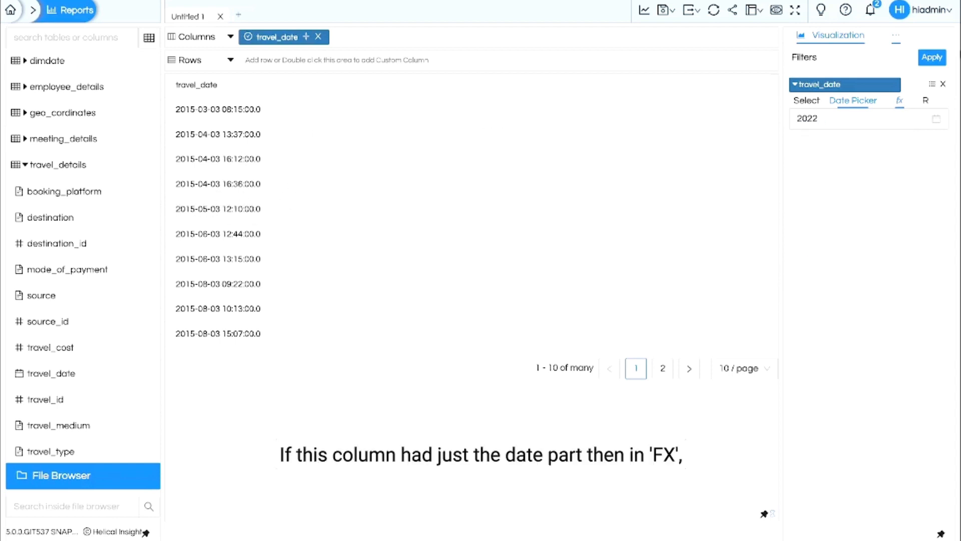
{"action": "left_click", "coordinate": [900, 102]}
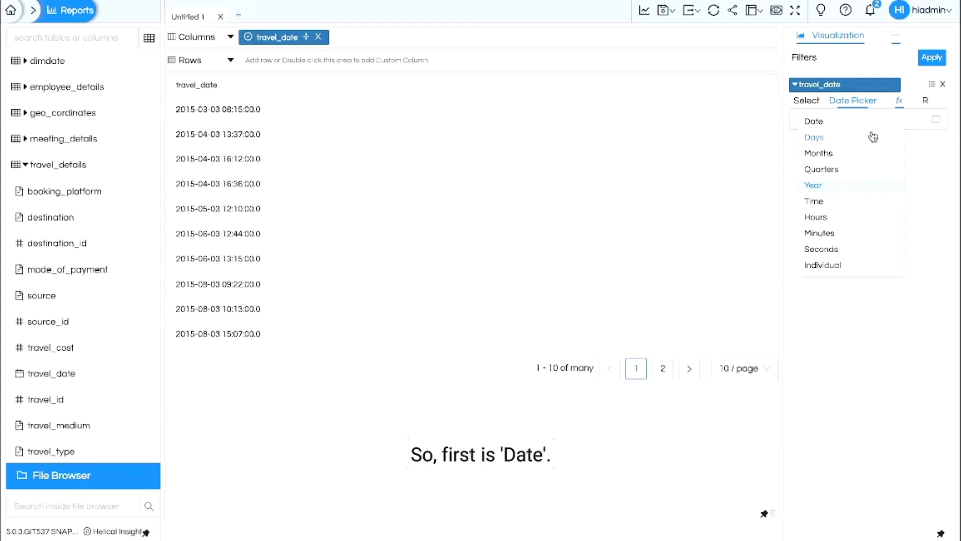
{"action": "left_click", "coordinate": [850, 123]}
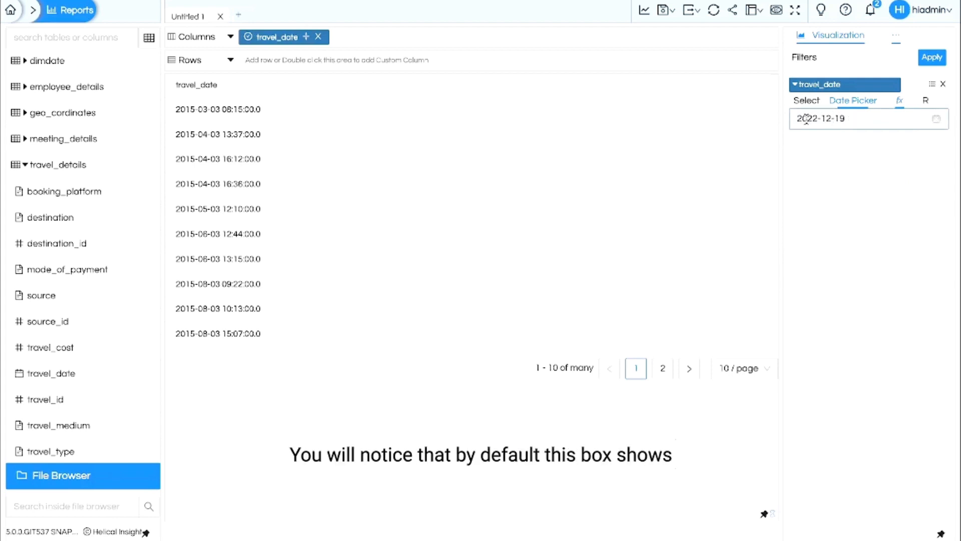
Pick 2015-01-04 from the list of existing dates for the travel_date filter.
{"action": "left_click", "coordinate": [848, 118]}
{"action": "mouse_move", "coordinate": [849, 119]}
{"action": "left_mouse_down"}
{"action": "mouse_move", "coordinate": [802, 118]}
{"action": "mouse_move", "coordinate": [850, 118]}
{"action": "left_mouse_up"}
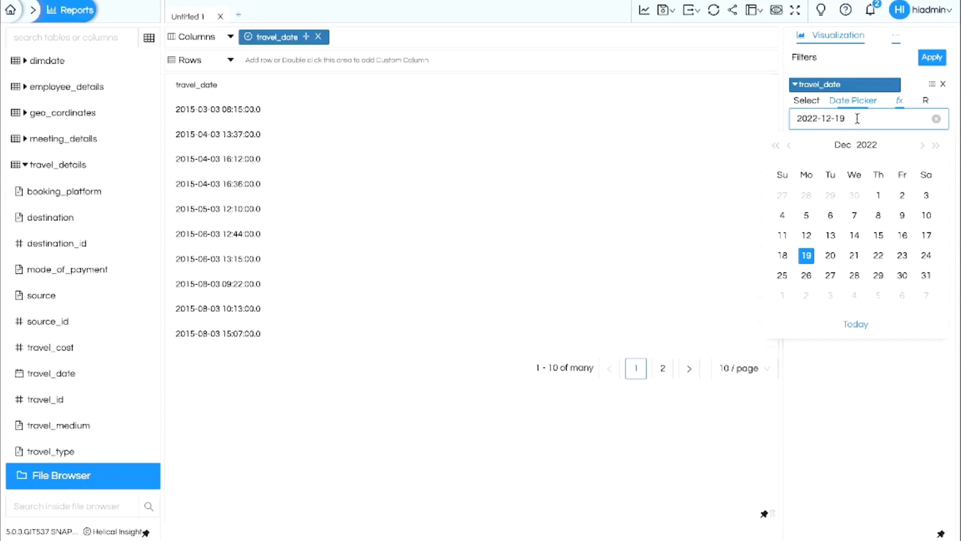
{"action": "left_click", "coordinate": [807, 102]}
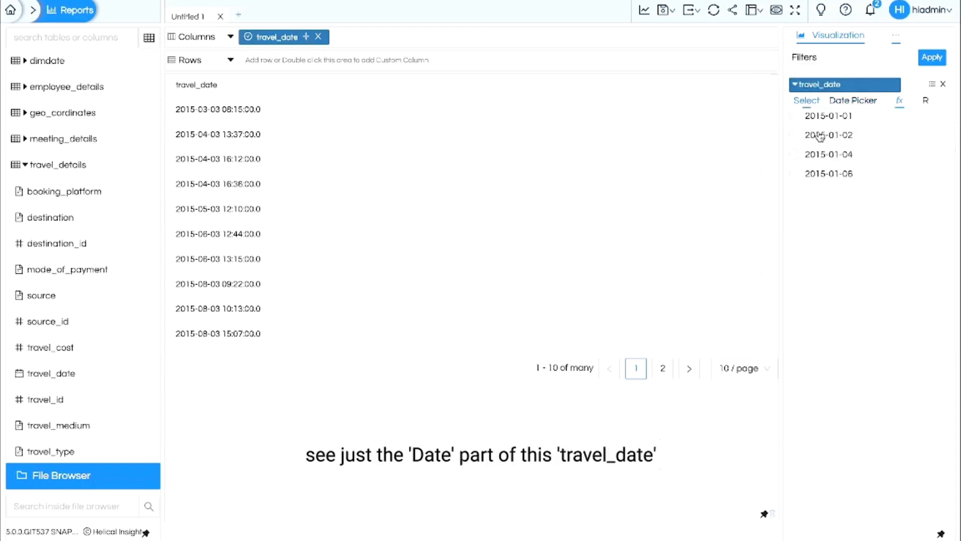
{"action": "scroll", "coordinate": [805, 145], "scroll_direction": "down", "scroll_amount": 10}
{"action": "scroll", "coordinate": [804, 145], "scroll_direction": "up", "scroll_amount": 10}
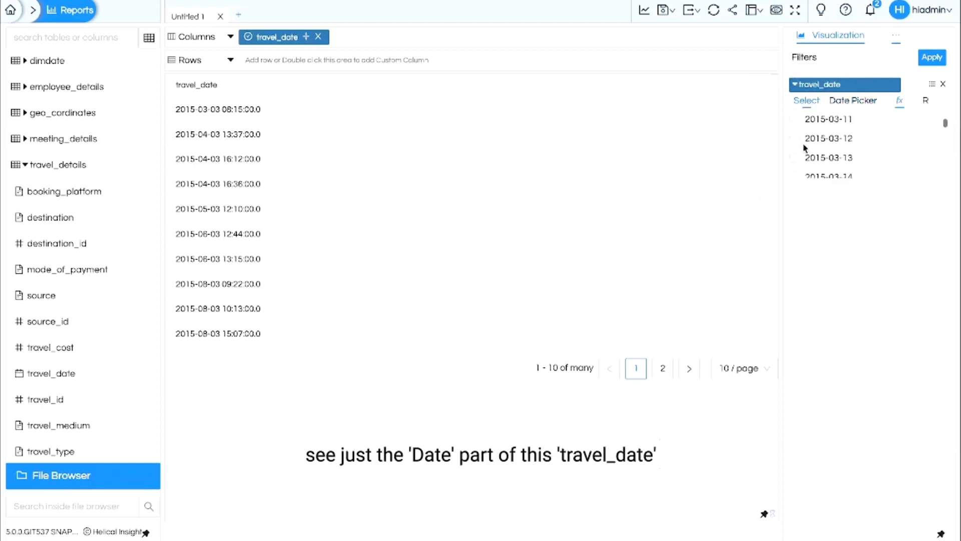
{"action": "left_click", "coordinate": [795, 154]}
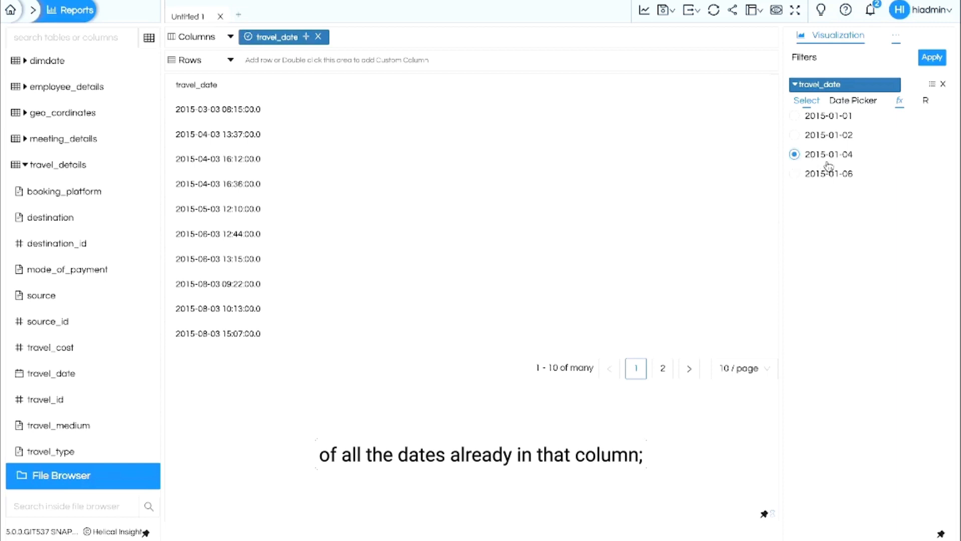
{"action": "scroll", "coordinate": [826, 166], "scroll_direction": "down", "scroll_amount": 4}
{"action": "scroll", "coordinate": [829, 165], "scroll_direction": "up", "scroll_amount": 3}
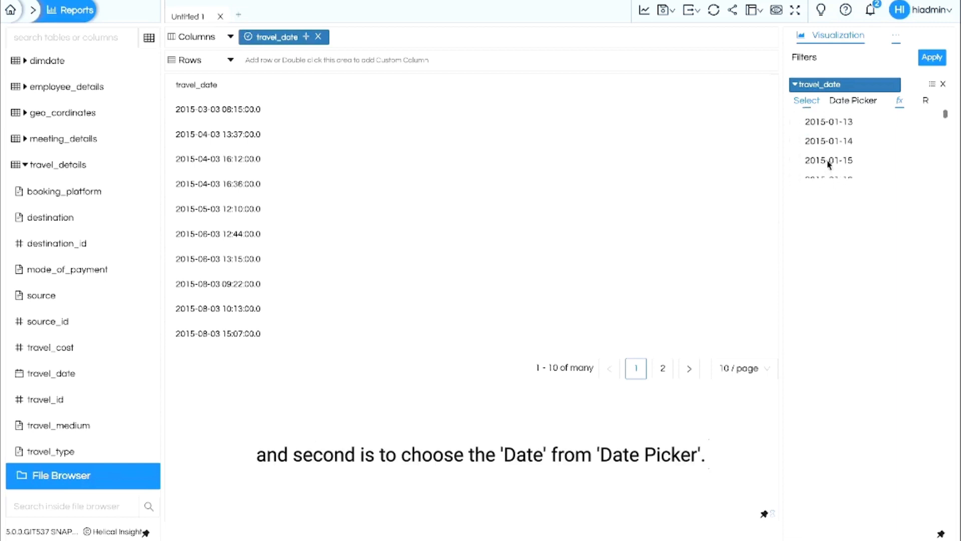
Set the travel_date filter to 2015-01-15 with the date picker and apply it to the report.
{"action": "left_click", "coordinate": [849, 102]}
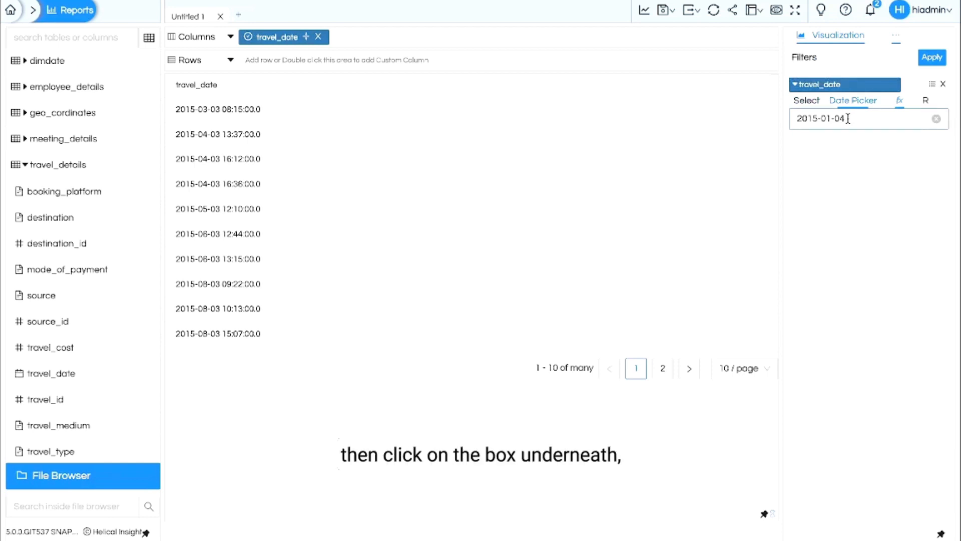
{"action": "left_click", "coordinate": [848, 119]}
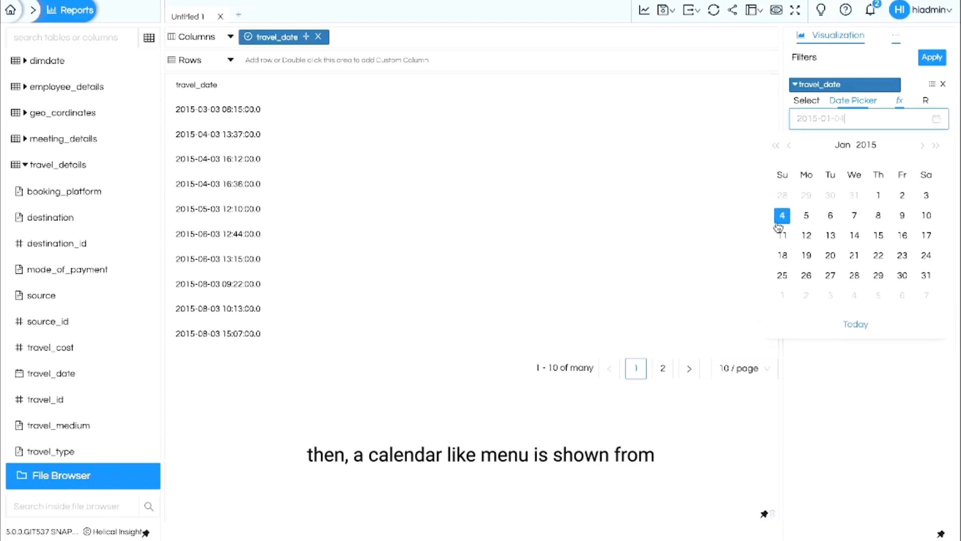
{"action": "left_click", "coordinate": [880, 237]}
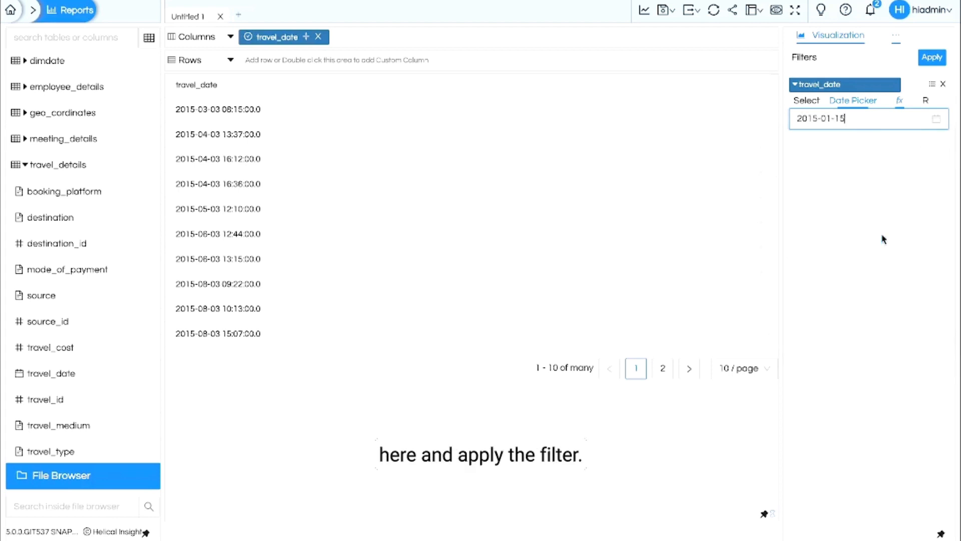
{"action": "left_click", "coordinate": [930, 59]}
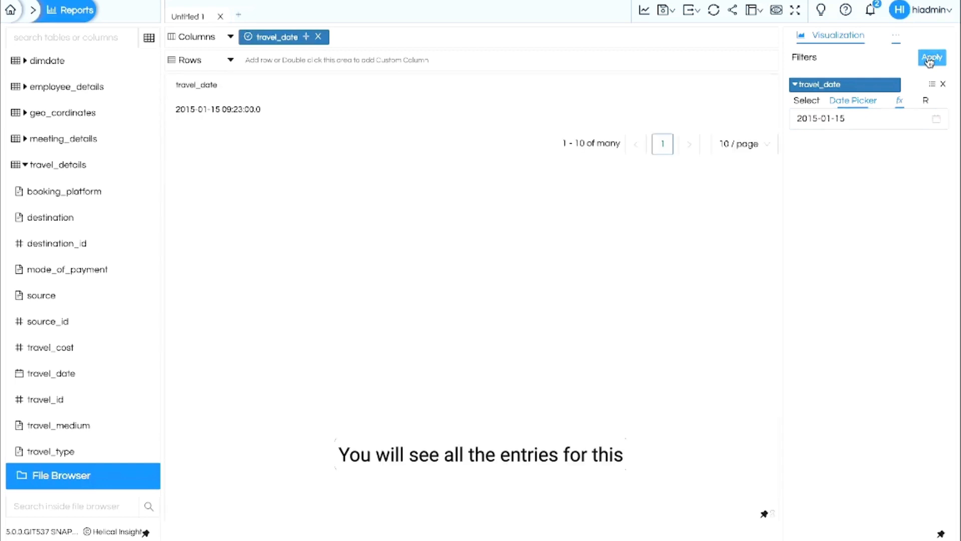
View the filter's date-time functions and the date picker calendar with its Today option.
{"action": "left_click", "coordinate": [901, 100]}
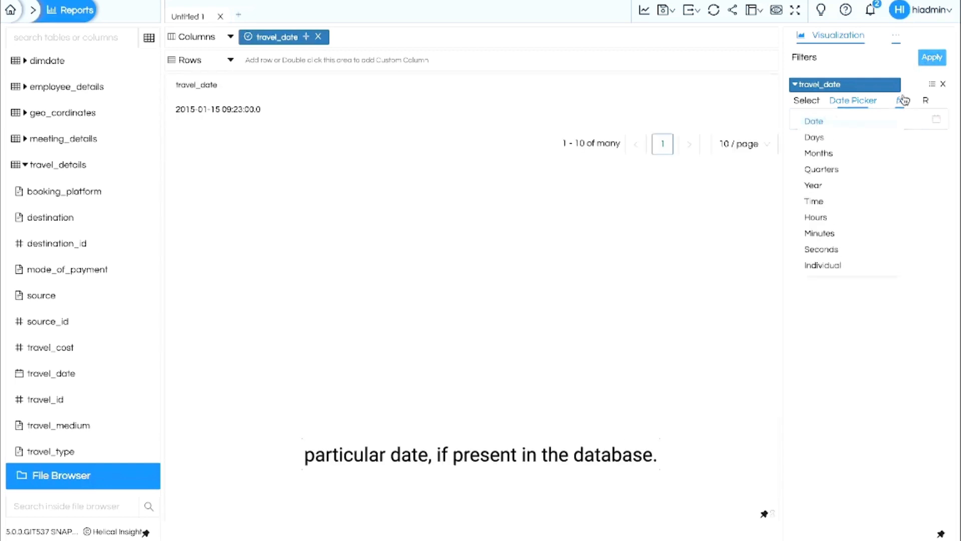
{"action": "left_click", "coordinate": [449, 142]}
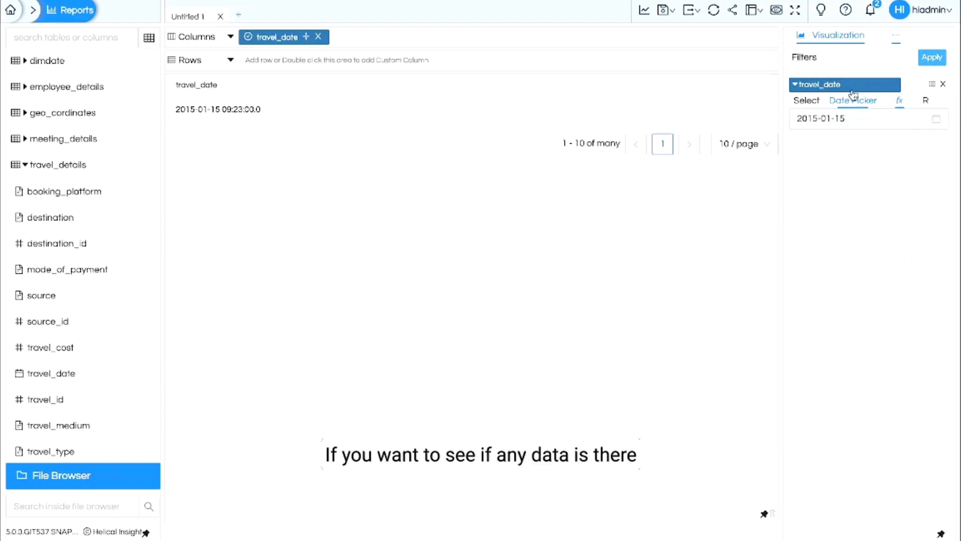
{"action": "left_click", "coordinate": [900, 101]}
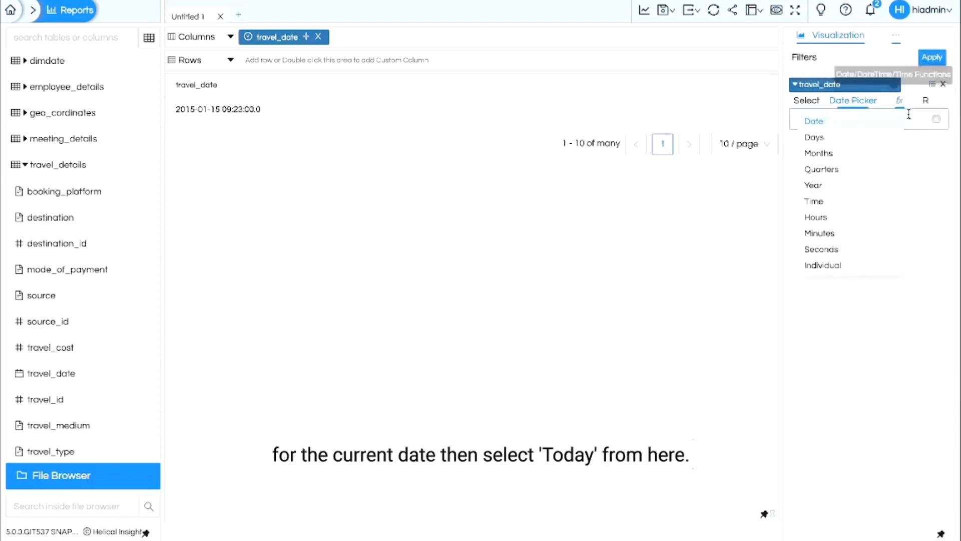
{"action": "left_click", "coordinate": [909, 115]}
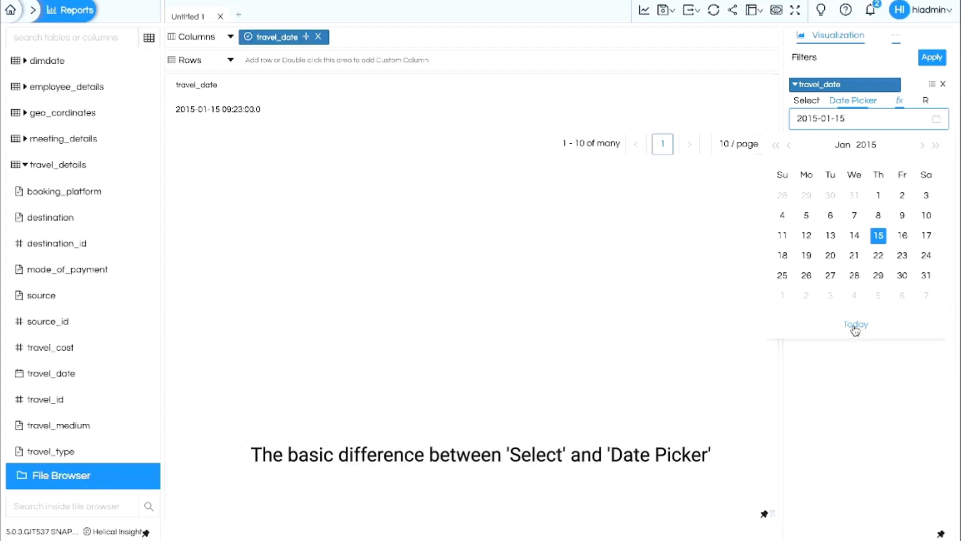
Change the travel_date filter's date-time function to Days.
{"action": "left_click", "coordinate": [900, 104]}
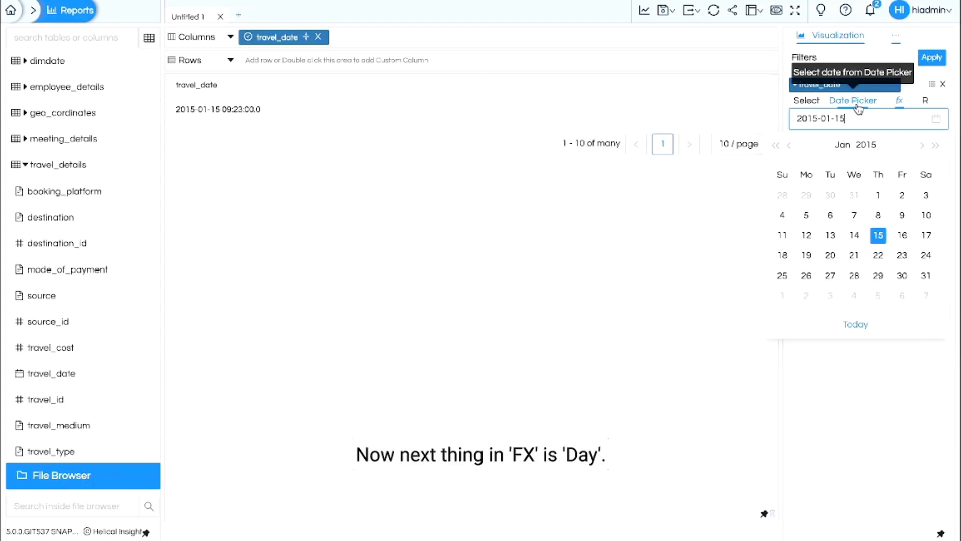
{"action": "left_click", "coordinate": [899, 100]}
{"action": "left_click", "coordinate": [856, 120]}
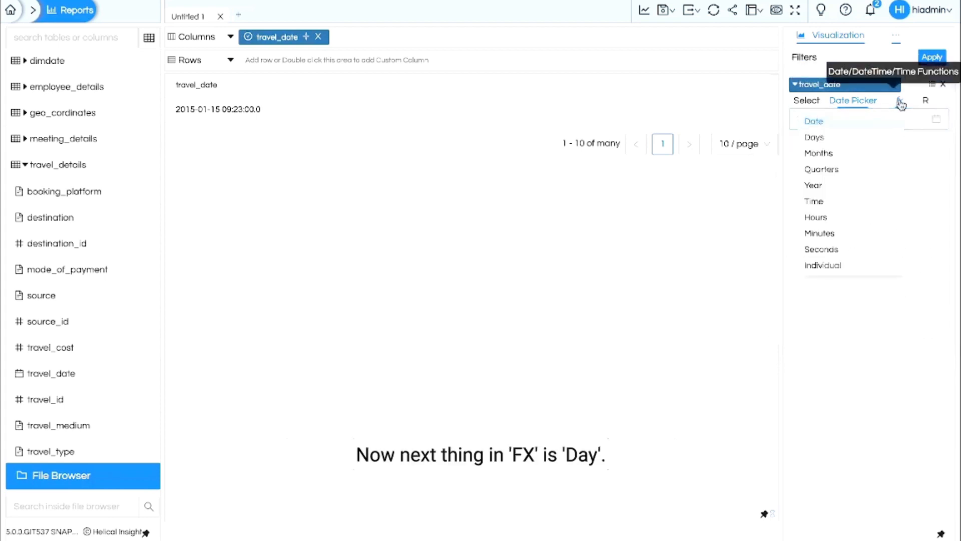
{"action": "left_click", "coordinate": [846, 139]}
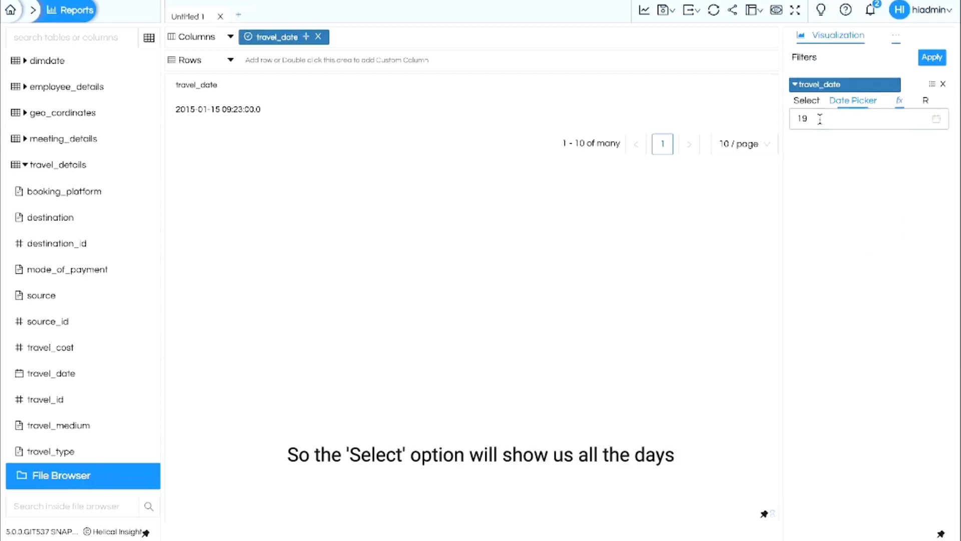
Browse the list of existing days for the travel_date filter and pick 13.
{"action": "left_click", "coordinate": [814, 103]}
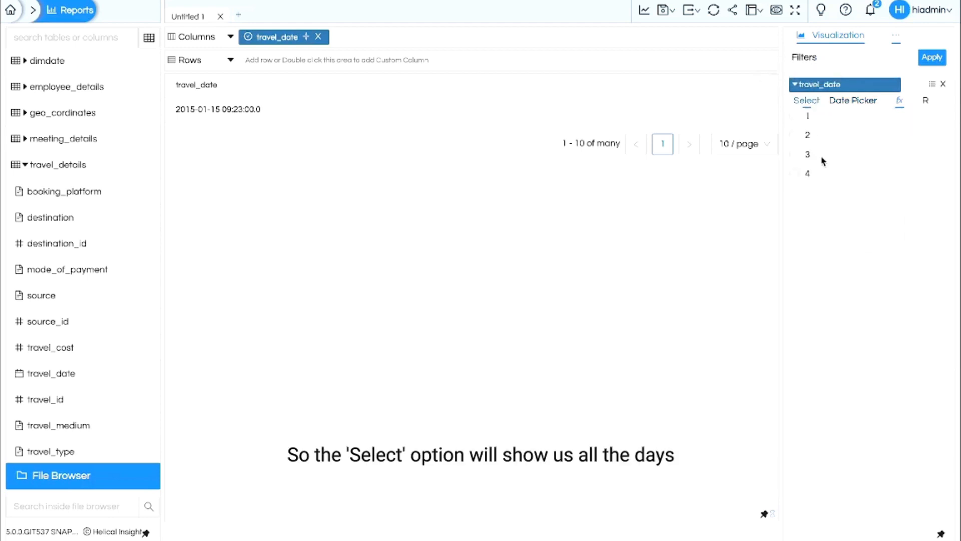
{"action": "scroll", "coordinate": [824, 161], "scroll_direction": "down", "scroll_amount": 5}
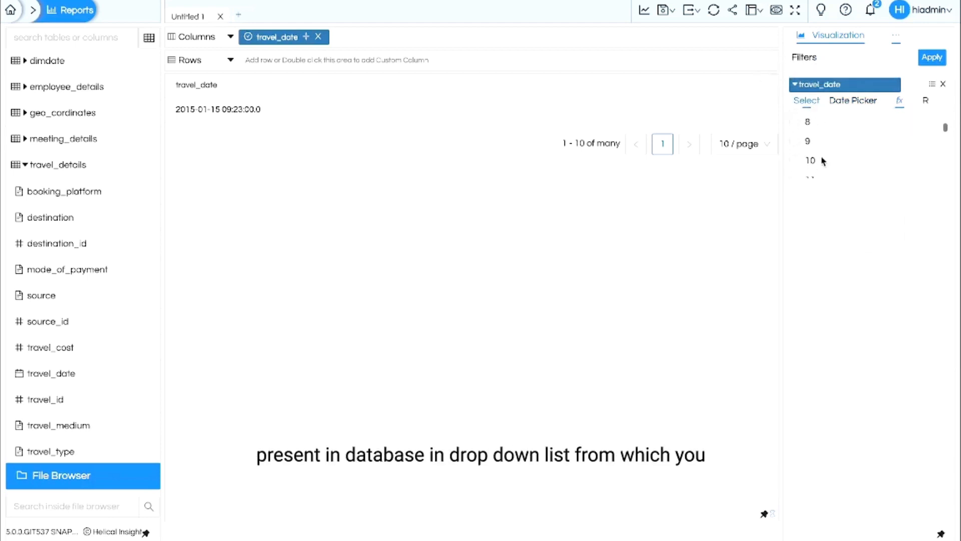
{"action": "scroll", "coordinate": [824, 161], "scroll_direction": "up", "scroll_amount": 5}
{"action": "scroll", "coordinate": [824, 160], "scroll_direction": "down", "scroll_amount": 18}
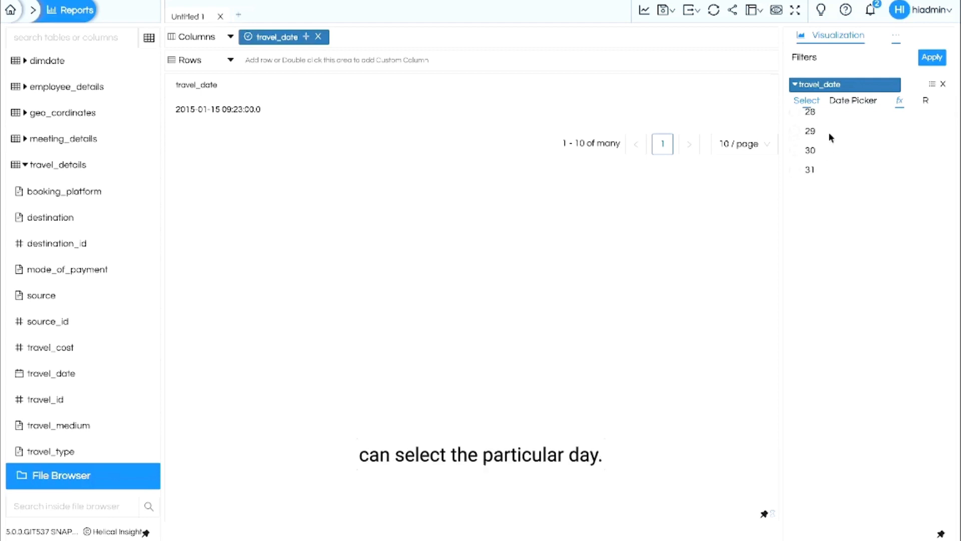
{"action": "scroll", "coordinate": [834, 135], "scroll_direction": "up", "scroll_amount": 10}
{"action": "left_click", "coordinate": [795, 141]}
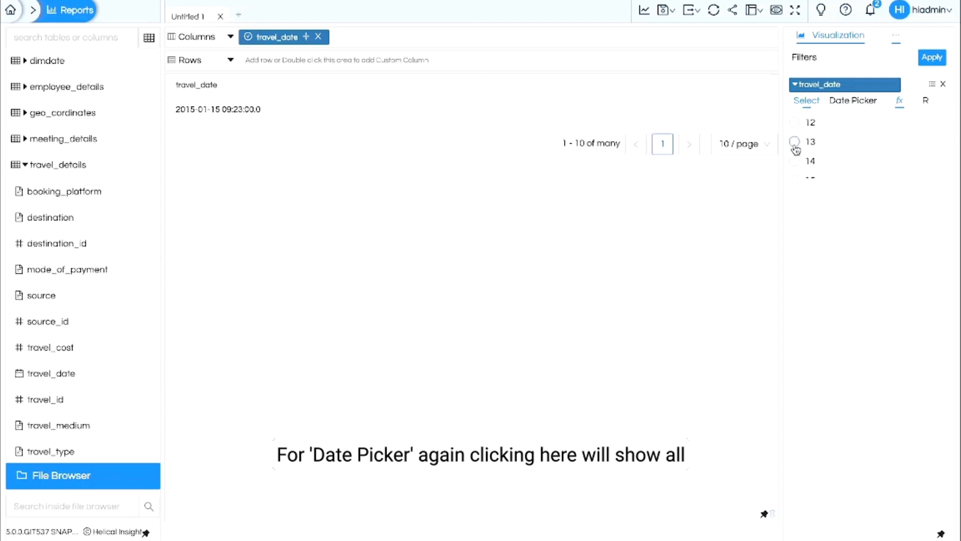
Set the filter's day to 03 with the date picker and apply it to the report.
{"action": "left_click", "coordinate": [846, 106]}
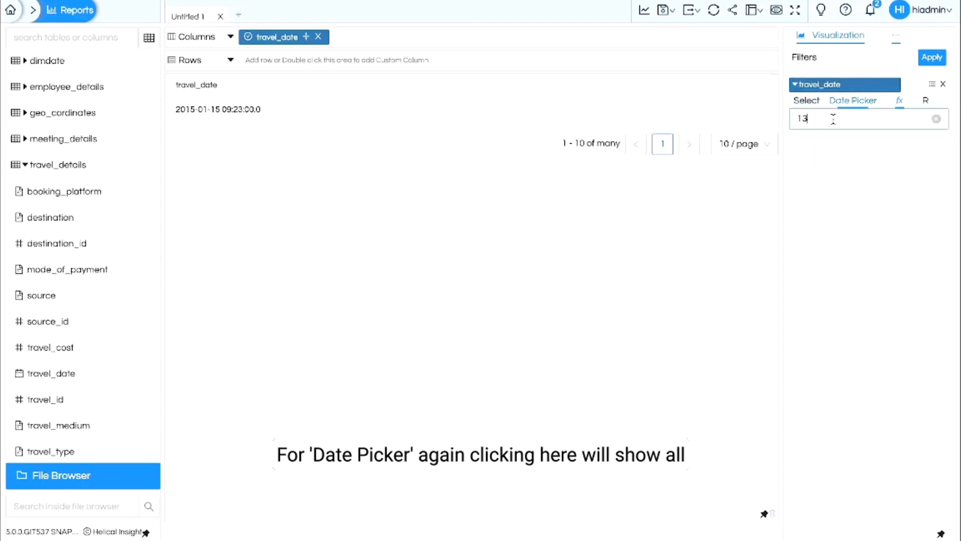
{"action": "left_click", "coordinate": [831, 118]}
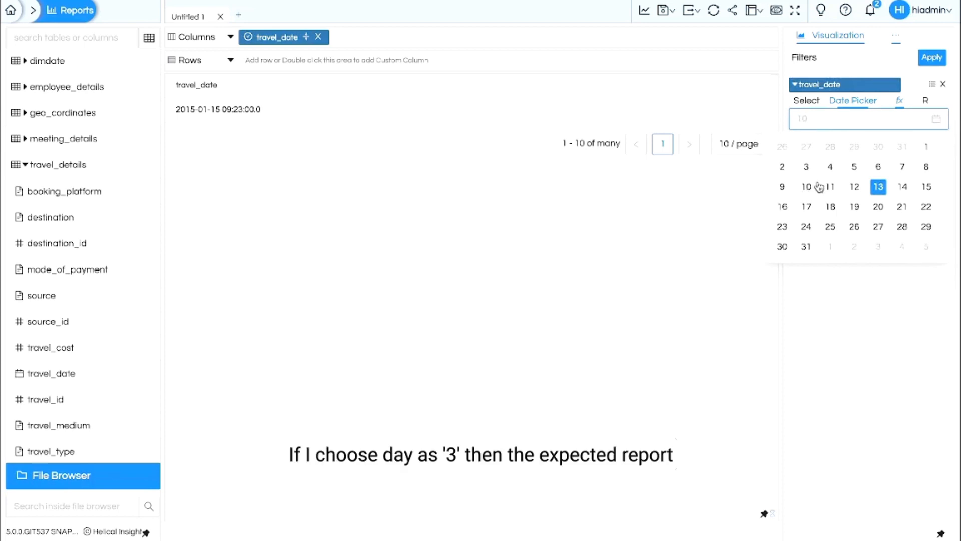
{"action": "left_click", "coordinate": [806, 167]}
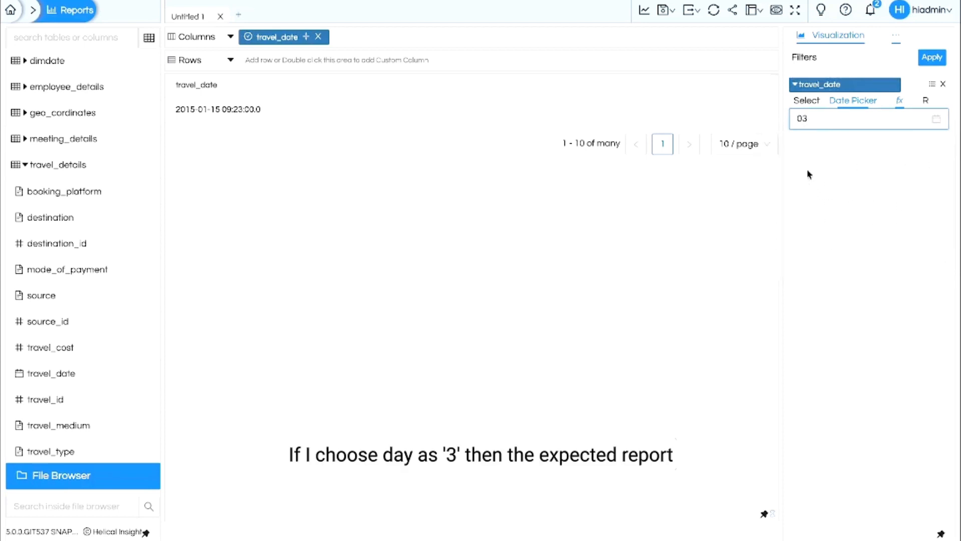
{"action": "left_click", "coordinate": [931, 58]}
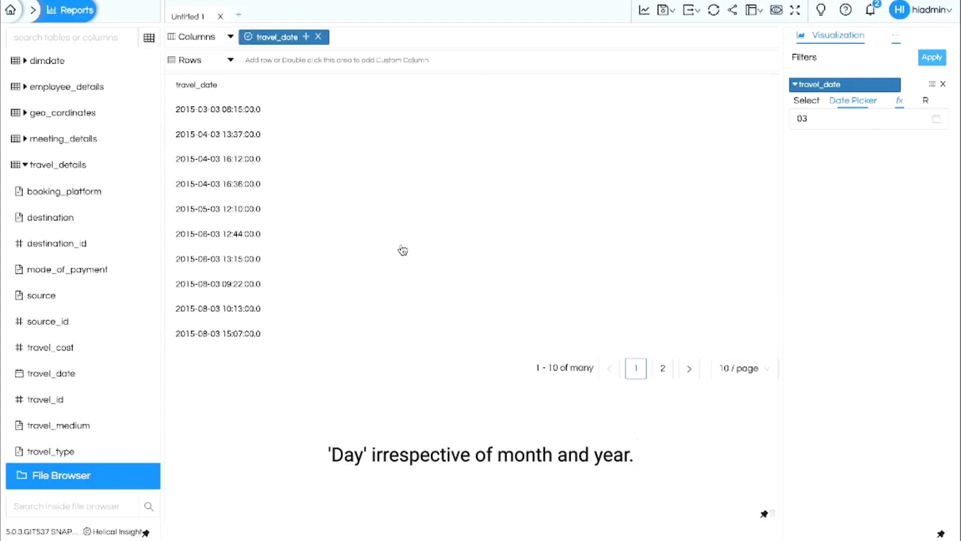
Change the travel_date filter's date-time function to Months and view its list of existing months.
{"action": "left_click", "coordinate": [901, 103]}
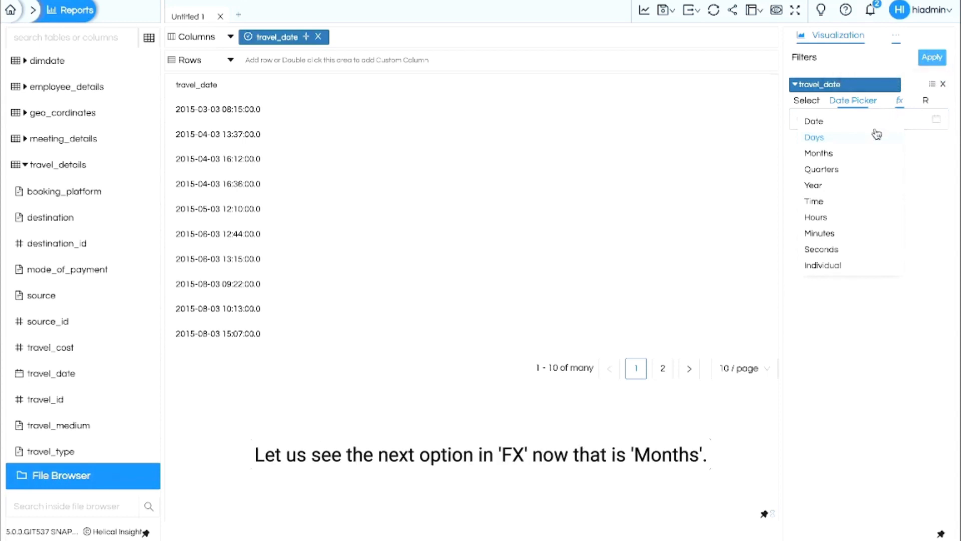
{"action": "left_click", "coordinate": [830, 153]}
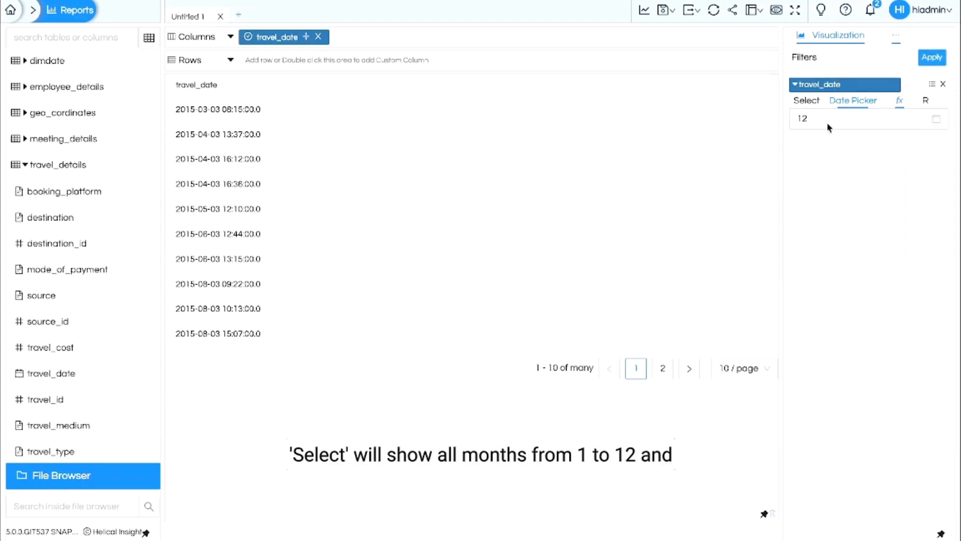
{"action": "left_click", "coordinate": [817, 103]}
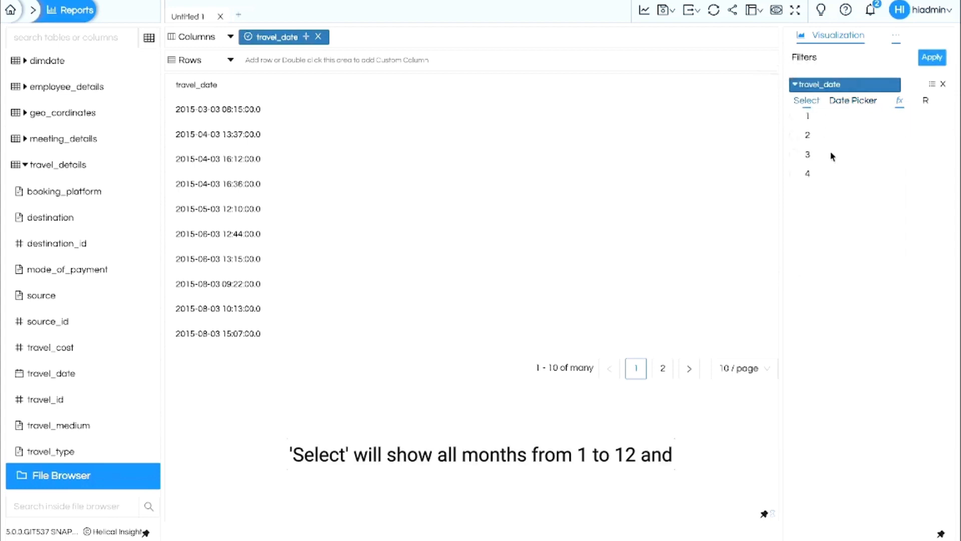
{"action": "scroll", "coordinate": [830, 152], "scroll_direction": "up", "scroll_amount": 3}
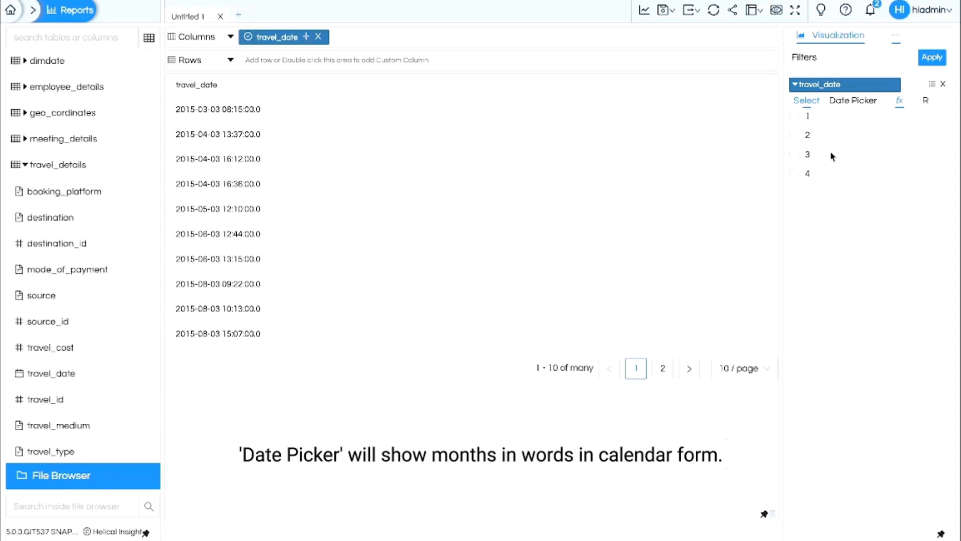
Set the travel_date filter's month to Feb with the date picker and apply it to the report.
{"action": "left_click", "coordinate": [856, 98]}
{"action": "left_click", "coordinate": [847, 119]}
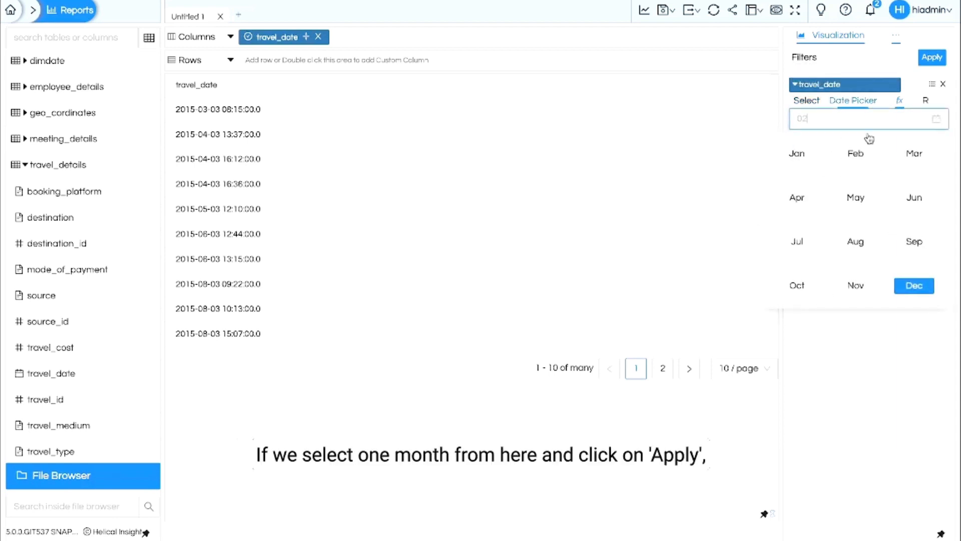
{"action": "left_click", "coordinate": [857, 154]}
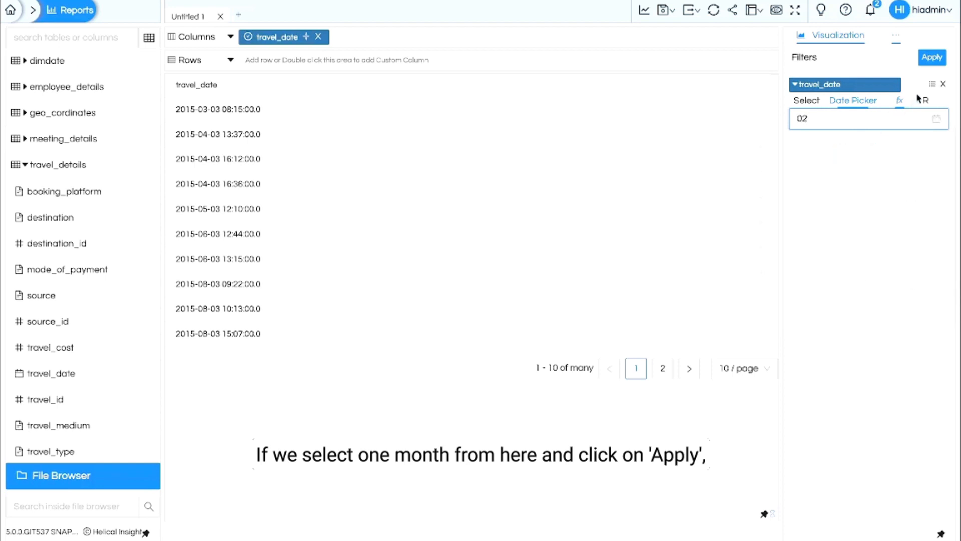
{"action": "left_click", "coordinate": [935, 61]}
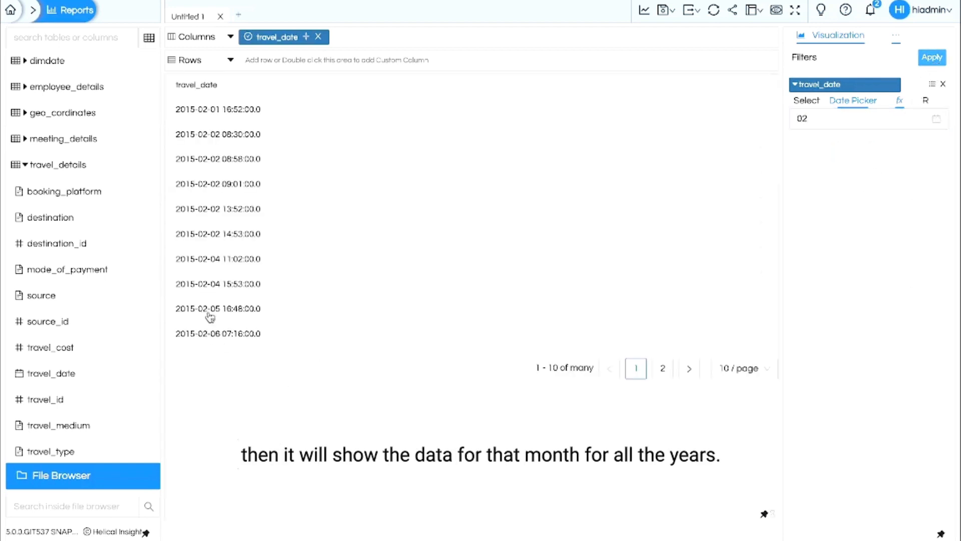
Change the travel_date filter's date-time function to Quarters and view its quarter choices in the value list and the date picker.
{"action": "left_click", "coordinate": [900, 104]}
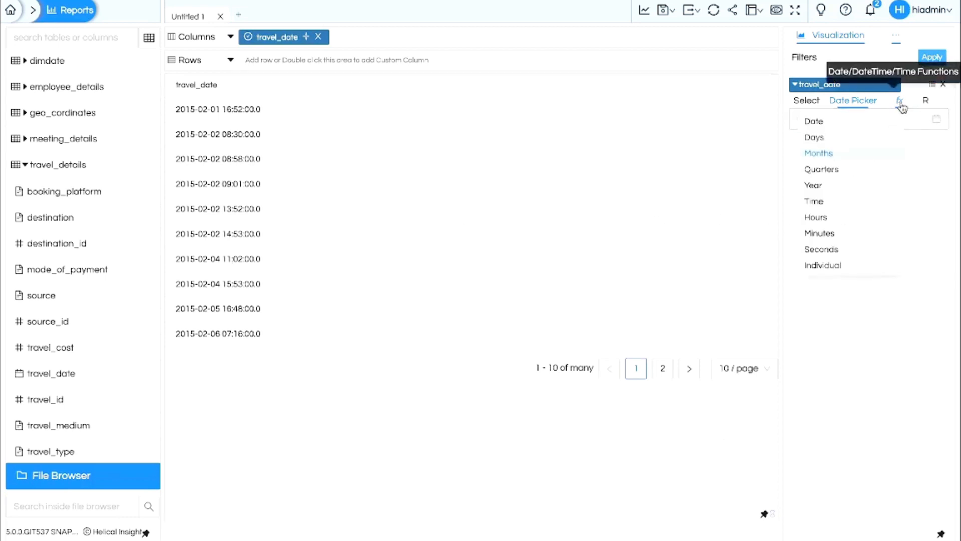
{"action": "left_click", "coordinate": [833, 170]}
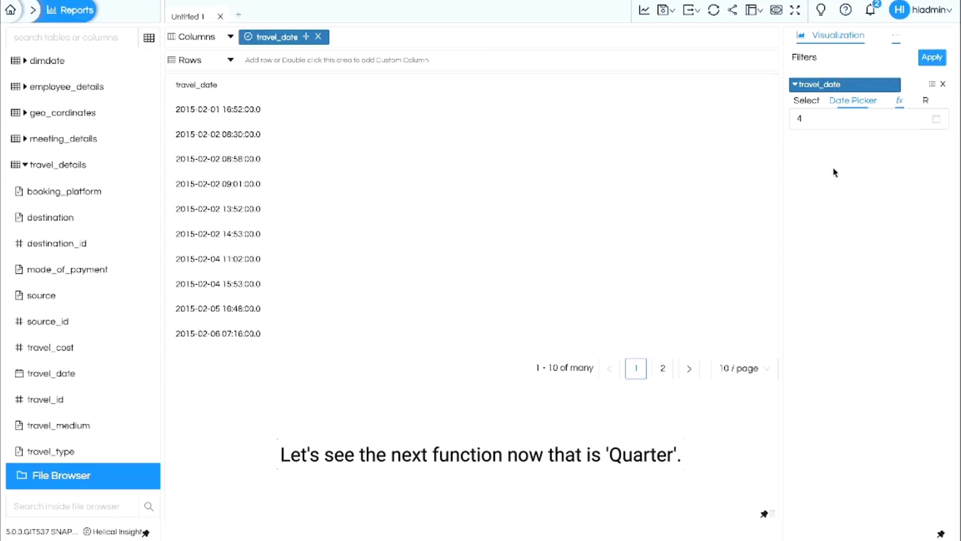
{"action": "left_click", "coordinate": [807, 101]}
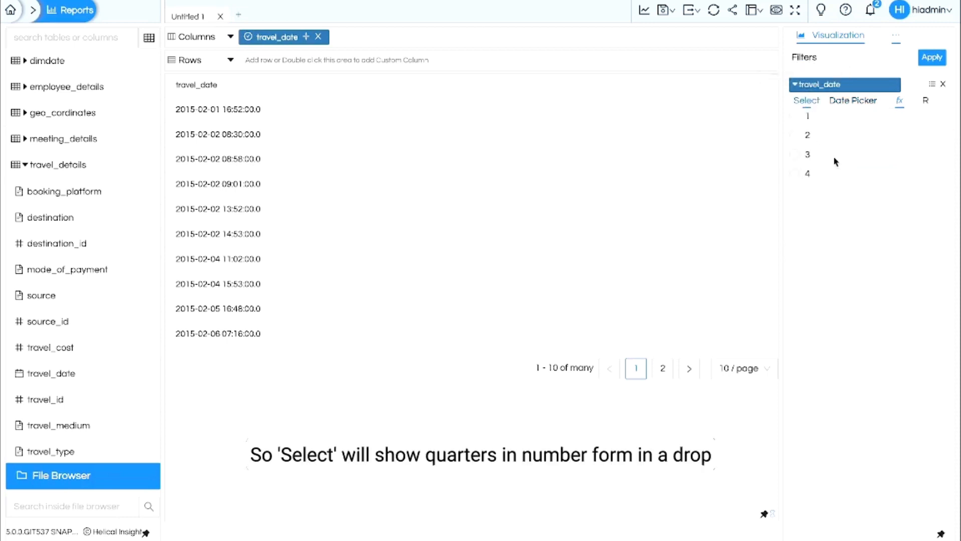
{"action": "left_click", "coordinate": [853, 101]}
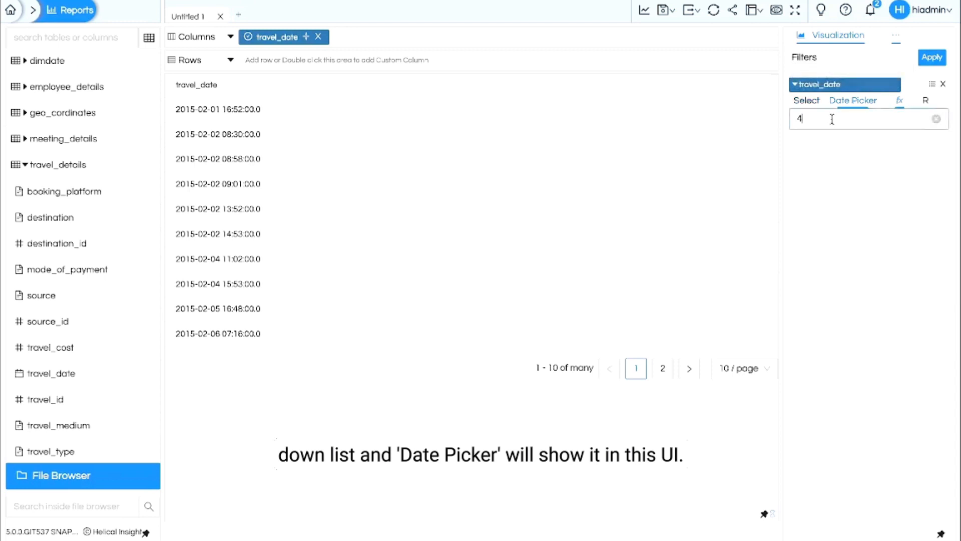
{"action": "left_click", "coordinate": [832, 119]}
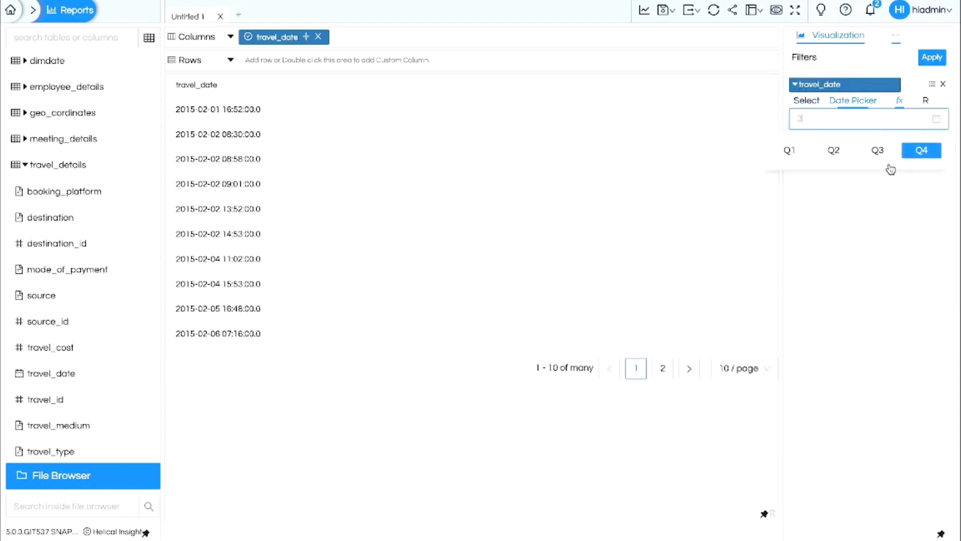
Change the travel_date filter's date-time function to Year, choose 2015, and open the year calendar in the date picker.
{"action": "left_click", "coordinate": [899, 100]}
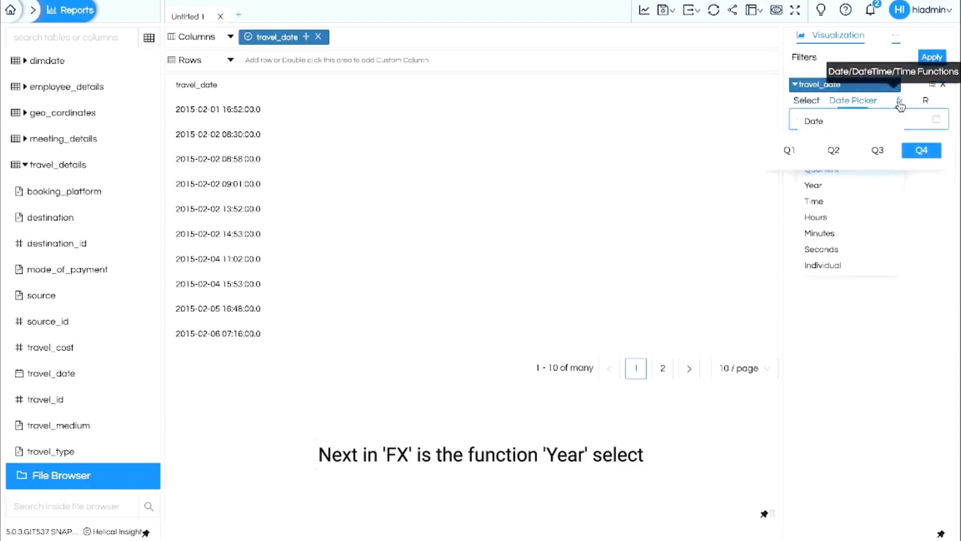
{"action": "left_click", "coordinate": [826, 186]}
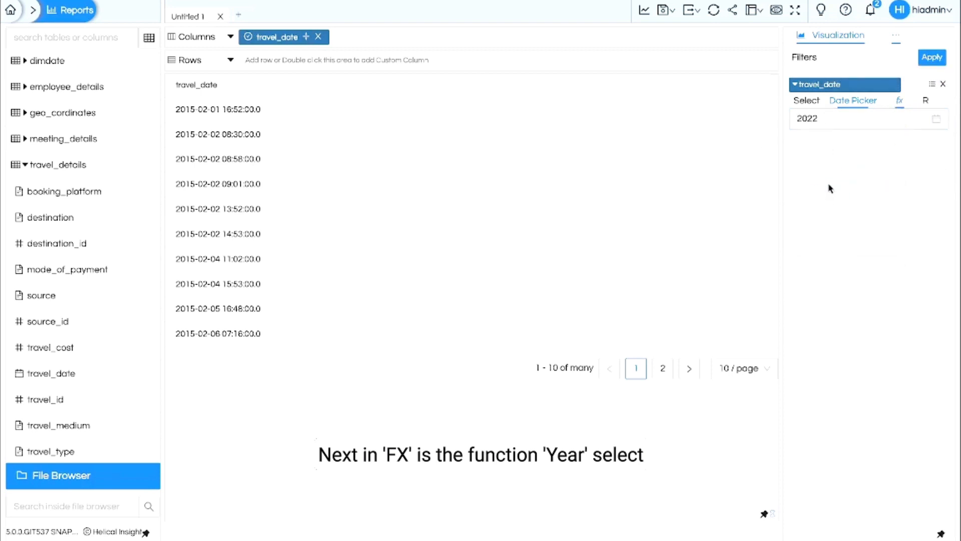
{"action": "left_click", "coordinate": [807, 102]}
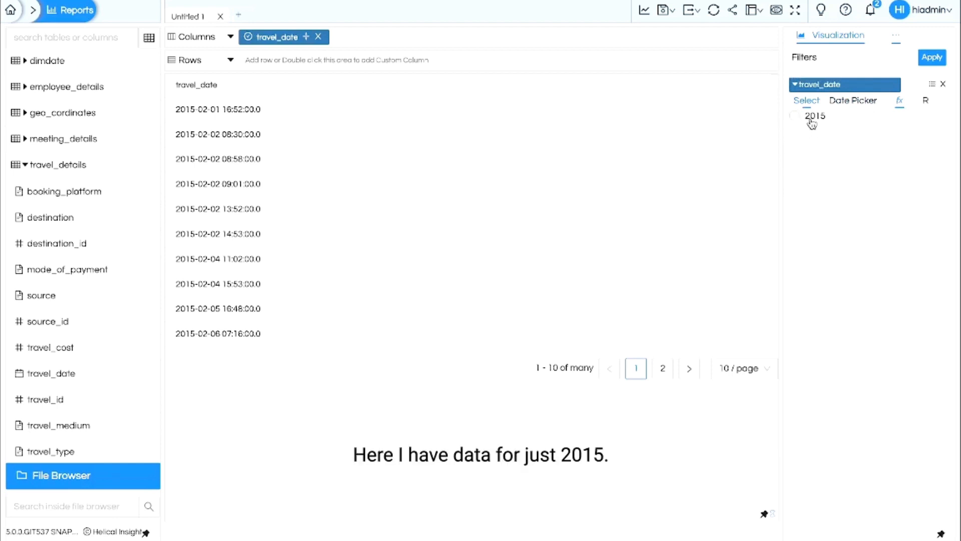
{"action": "left_click", "coordinate": [847, 106]}
{"action": "left_click", "coordinate": [839, 118]}
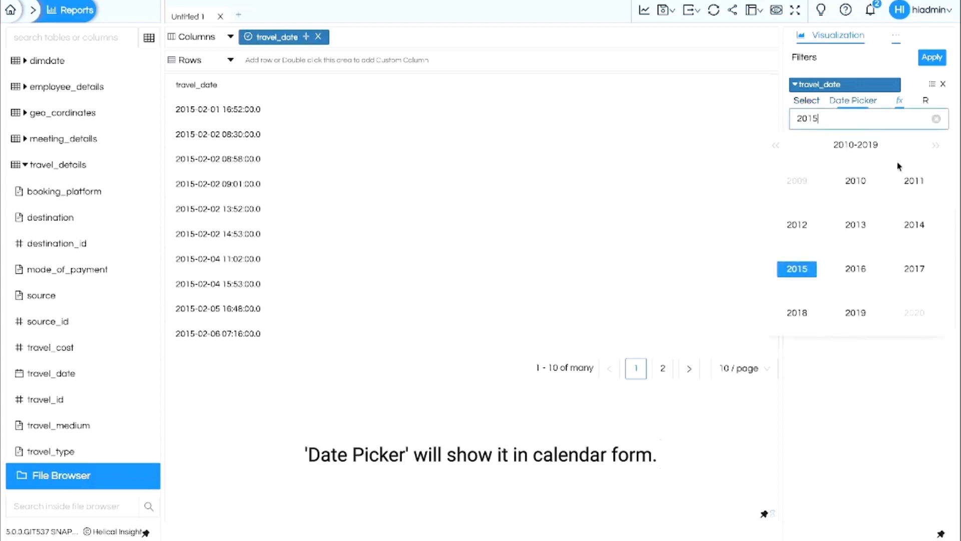
Change the travel_date filter's date-time function to Time and pick 07:02:00 from the list of existing times.
{"action": "left_click", "coordinate": [901, 103]}
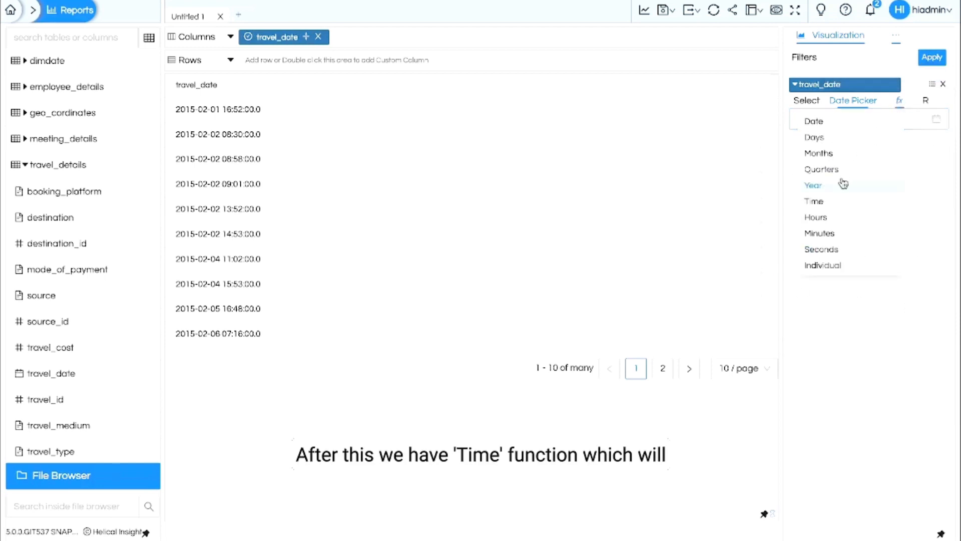
{"action": "left_click", "coordinate": [837, 203]}
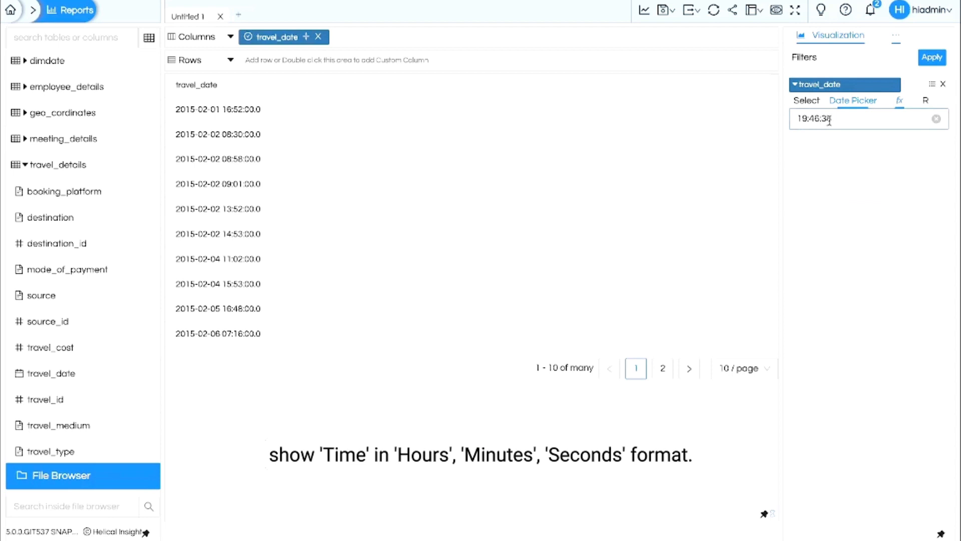
{"action": "left_click", "coordinate": [808, 105]}
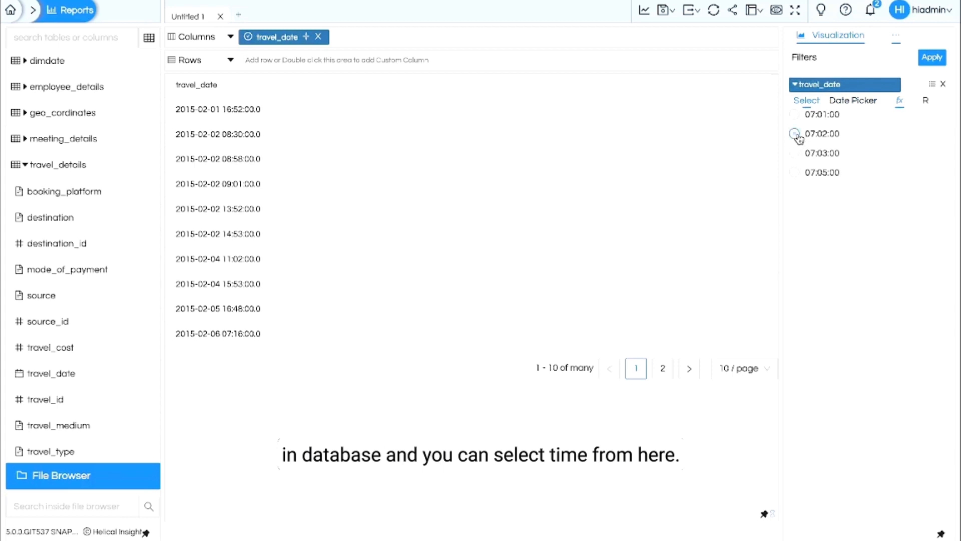
{"action": "left_click", "coordinate": [795, 134]}
{"action": "scroll", "coordinate": [828, 139], "scroll_direction": "down", "scroll_amount": 1}
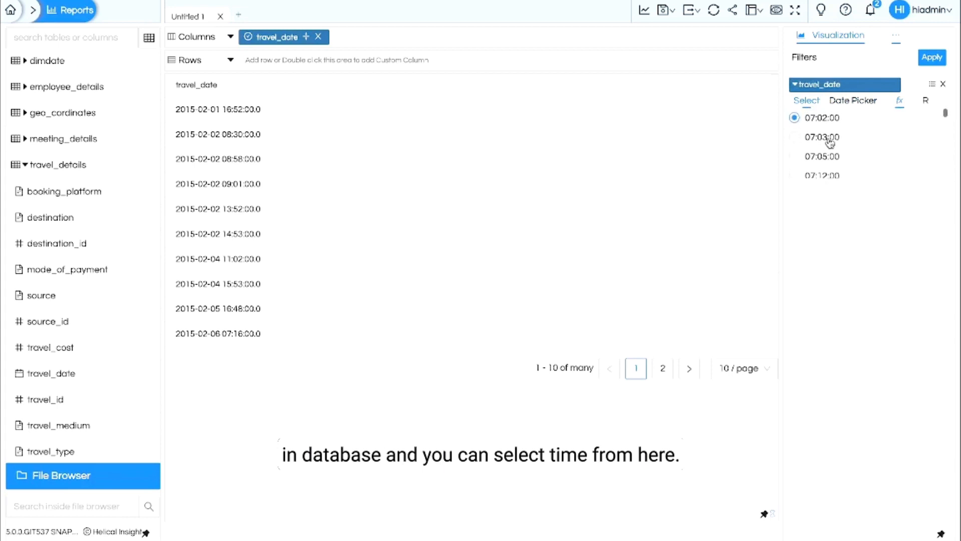
Try to set the filter's time to 08:04:02 with the date picker, and apply the filter to the report.
{"action": "left_click", "coordinate": [853, 102]}
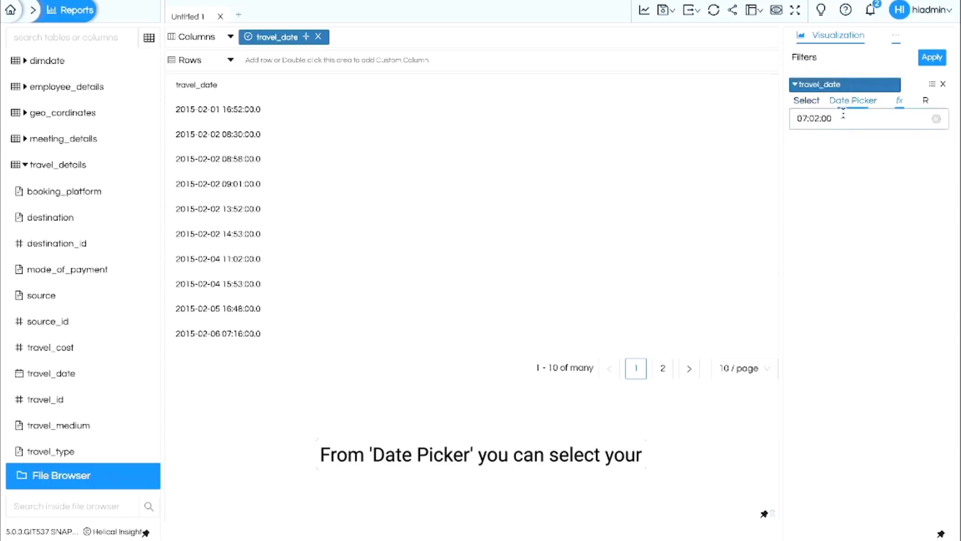
{"action": "left_click", "coordinate": [843, 116]}
{"action": "left_click", "coordinate": [803, 161]}
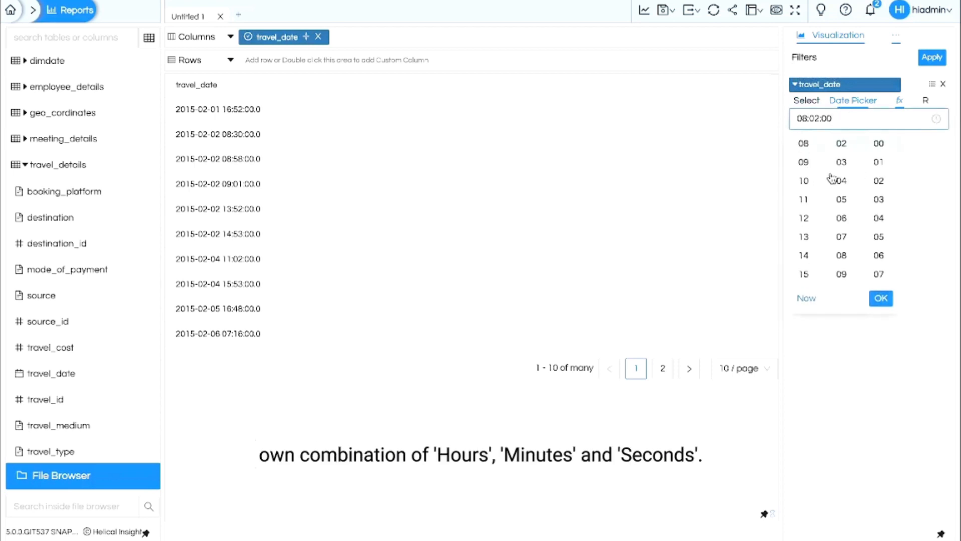
{"action": "left_click", "coordinate": [839, 181]}
{"action": "left_click", "coordinate": [879, 181]}
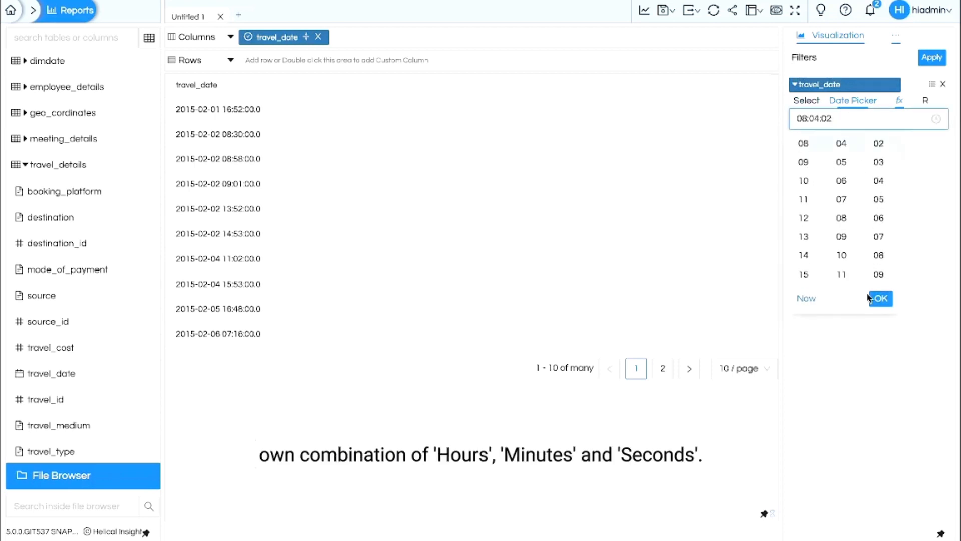
{"action": "left_click", "coordinate": [930, 59]}
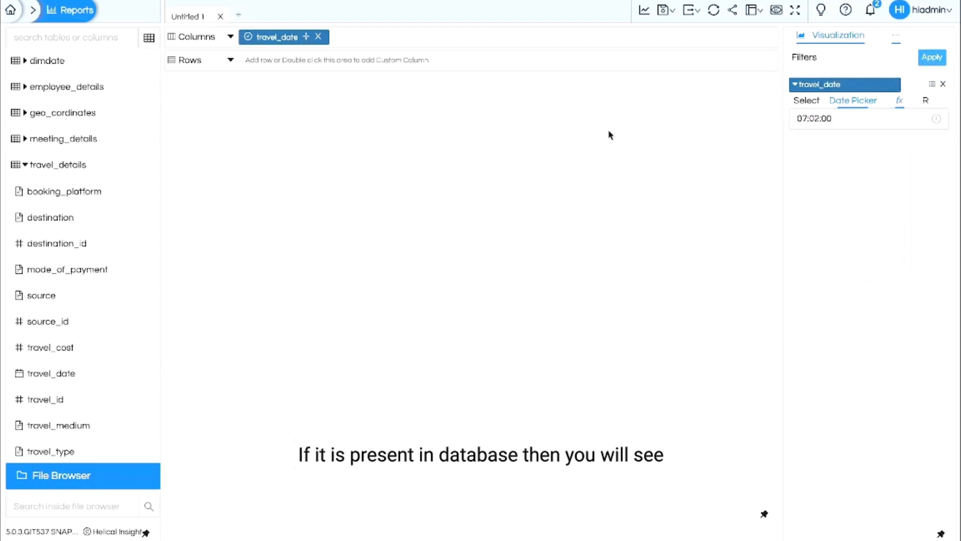
Reselect the Time function for the travel_date filter and set its value to the current time with the date picker's Now option.
{"action": "left_click", "coordinate": [899, 101]}
{"action": "left_click", "coordinate": [811, 203]}
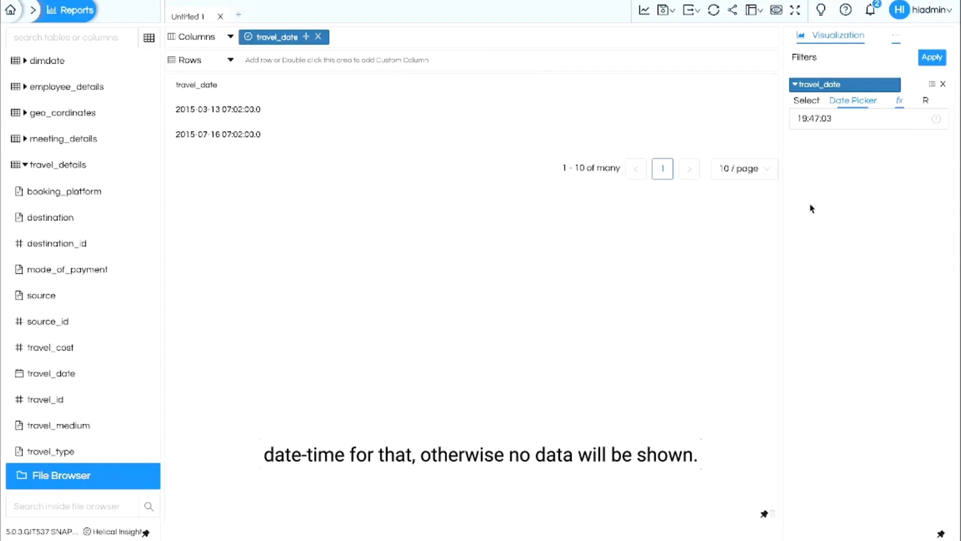
{"action": "left_click", "coordinate": [844, 120]}
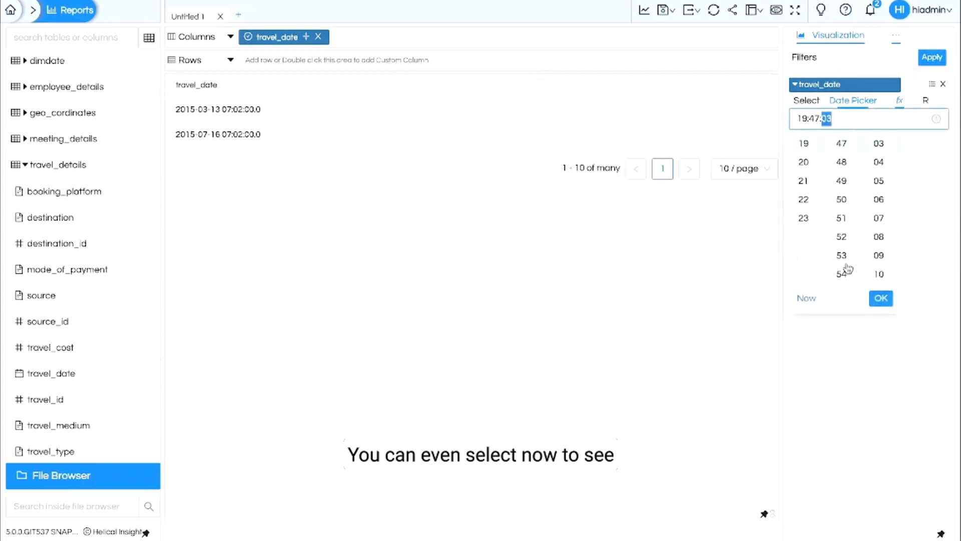
{"action": "left_click", "coordinate": [808, 299]}
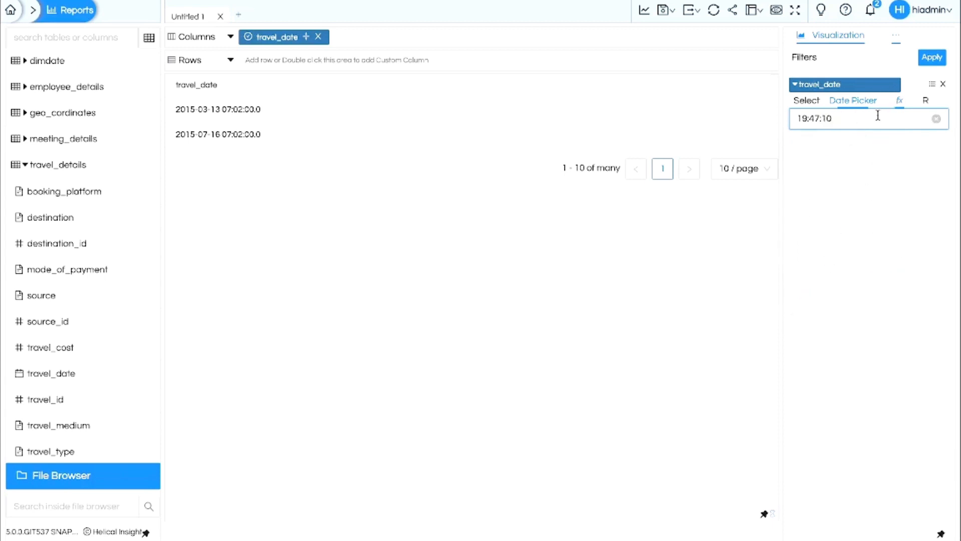
Change the travel_date filter's date-time function to Hours and pick 7 from the list of existing hours.
{"action": "left_click", "coordinate": [807, 100]}
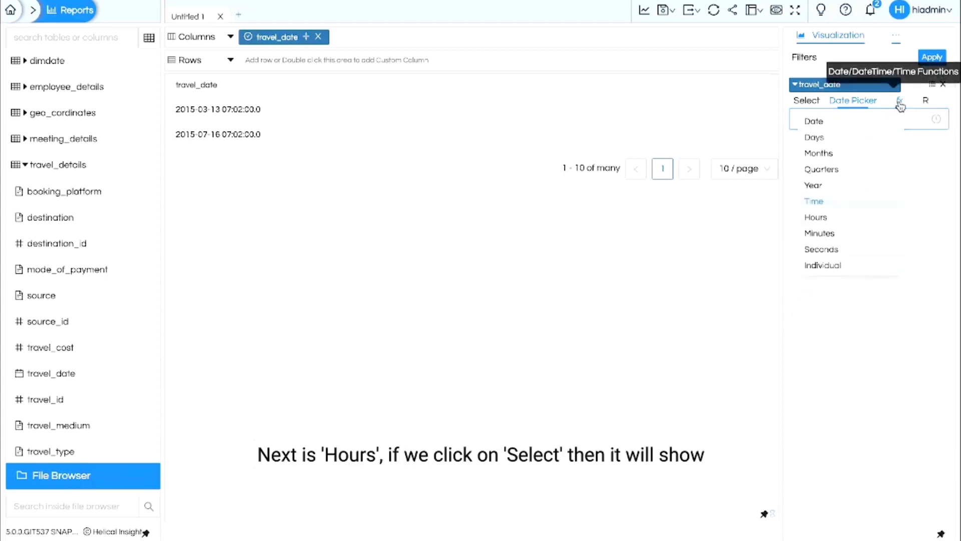
{"action": "left_click", "coordinate": [817, 219]}
{"action": "left_click", "coordinate": [806, 102]}
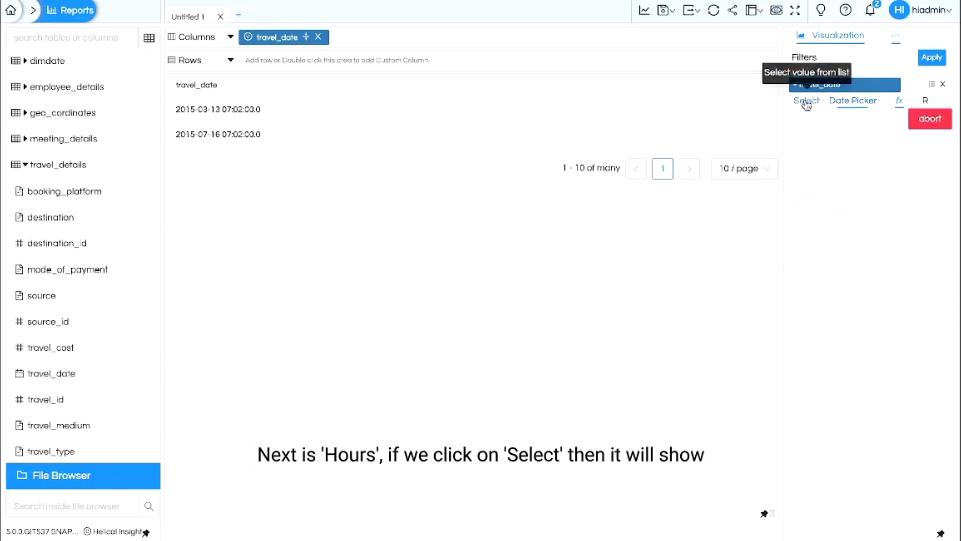
{"action": "scroll", "coordinate": [833, 153], "scroll_direction": "down", "scroll_amount": 5}
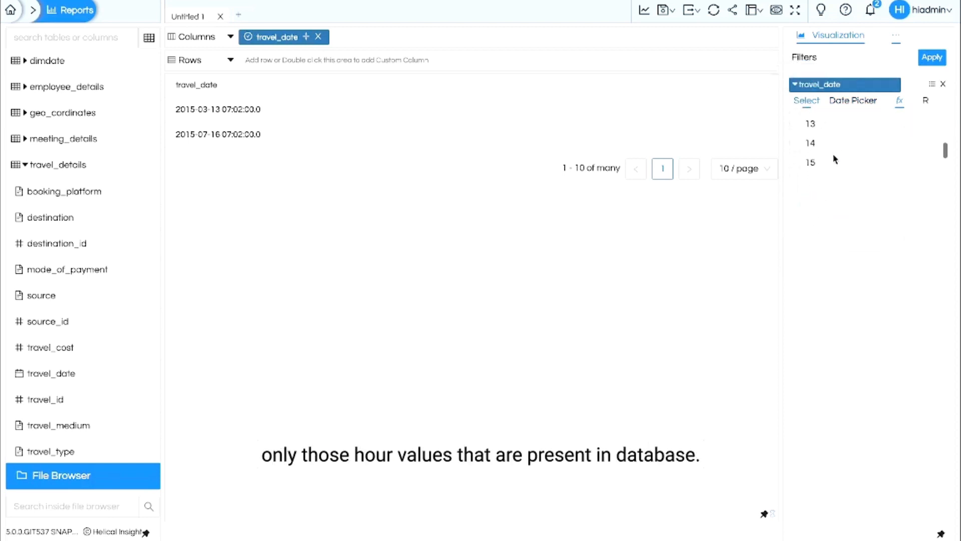
{"action": "scroll", "coordinate": [835, 159], "scroll_direction": "down", "scroll_amount": 2}
{"action": "scroll", "coordinate": [835, 159], "scroll_direction": "up", "scroll_amount": 4}
{"action": "left_click", "coordinate": [802, 136]}
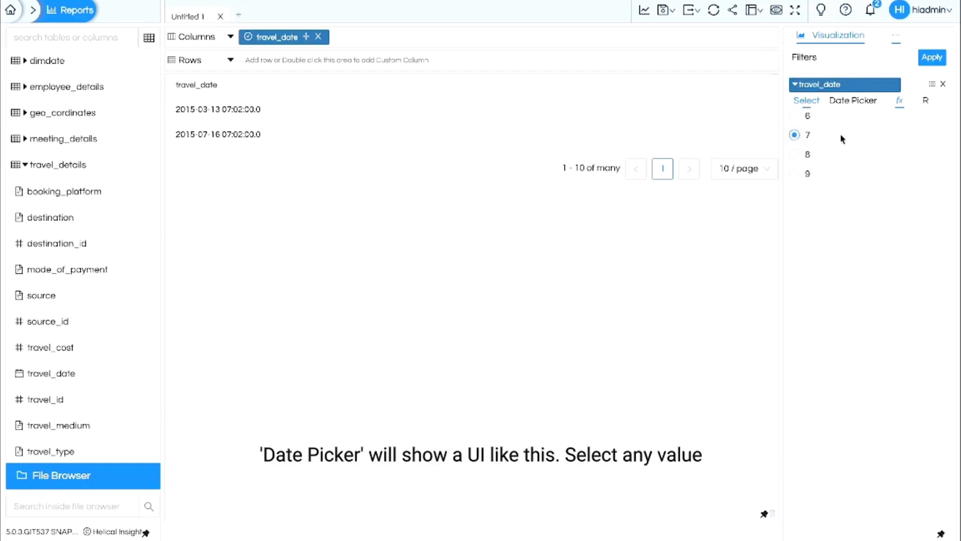
Try to set the filter's hour to 02 with the date picker, and apply the filter to the report.
{"action": "left_click", "coordinate": [854, 104]}
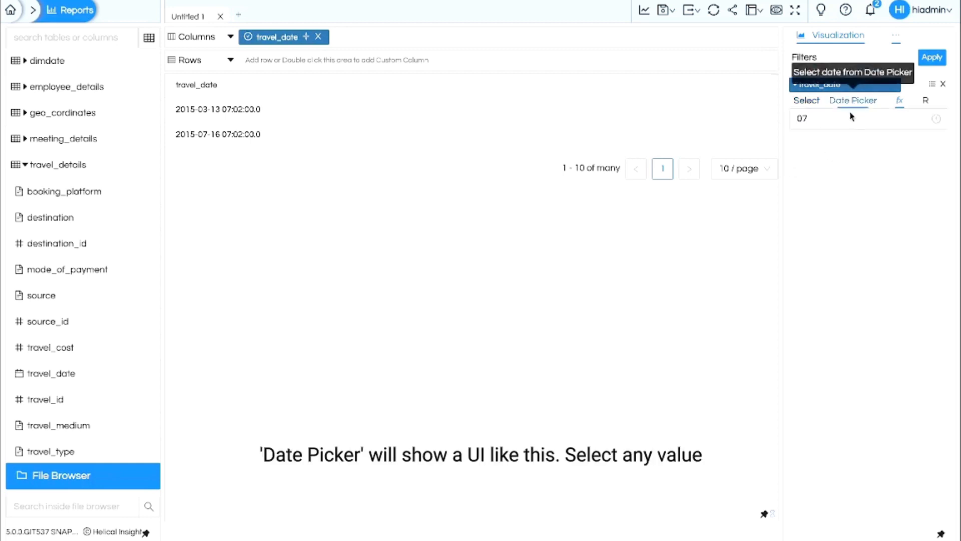
{"action": "left_click", "coordinate": [851, 117]}
{"action": "scroll", "coordinate": [812, 248], "scroll_direction": "down", "scroll_amount": 5}
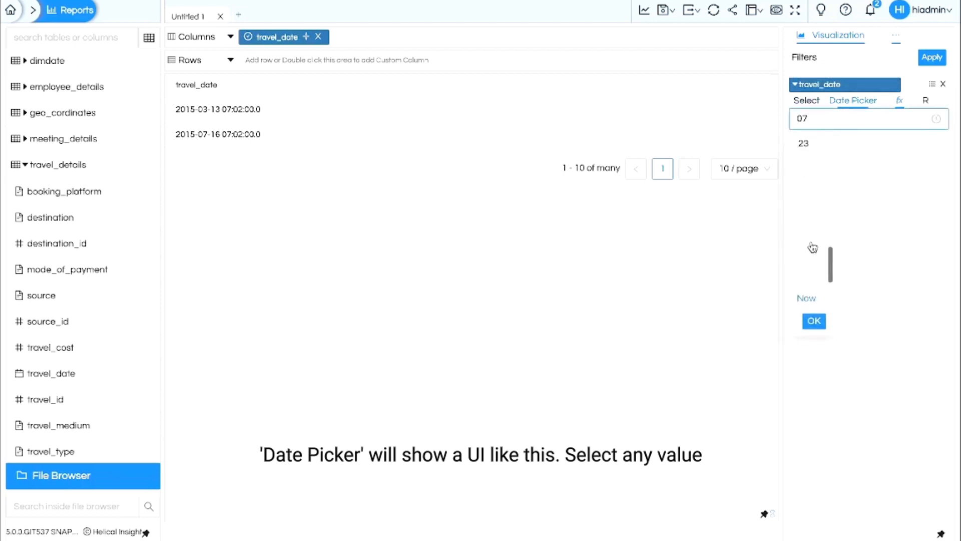
{"action": "scroll", "coordinate": [812, 248], "scroll_direction": "up", "scroll_amount": 5}
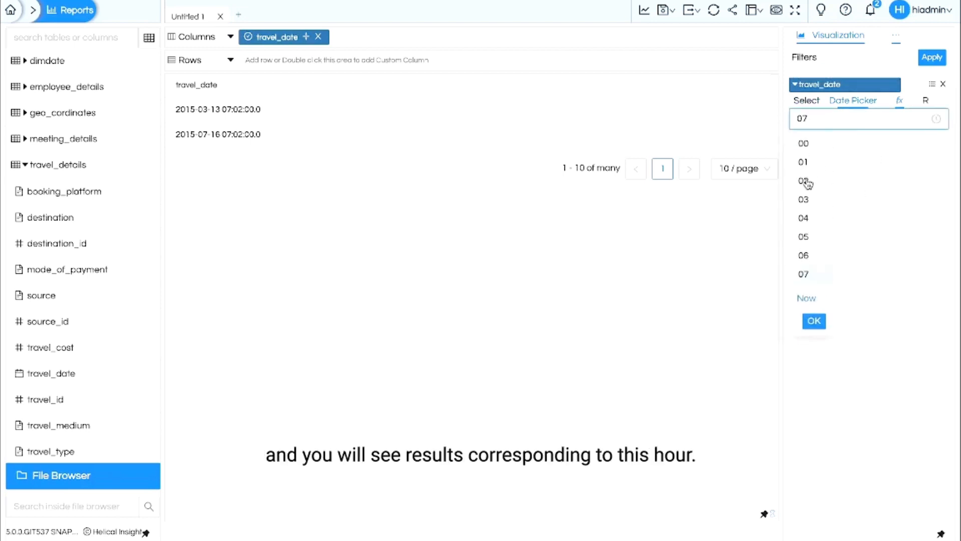
{"action": "left_click", "coordinate": [930, 57]}
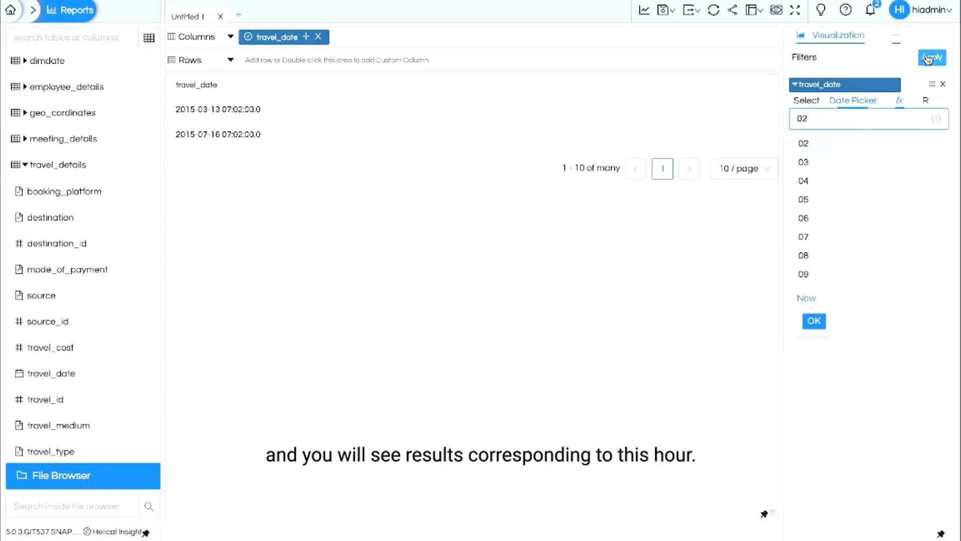
Change the travel_date filter's date-time function to Minutes and browse the list of existing minute values.
{"action": "left_click", "coordinate": [899, 102]}
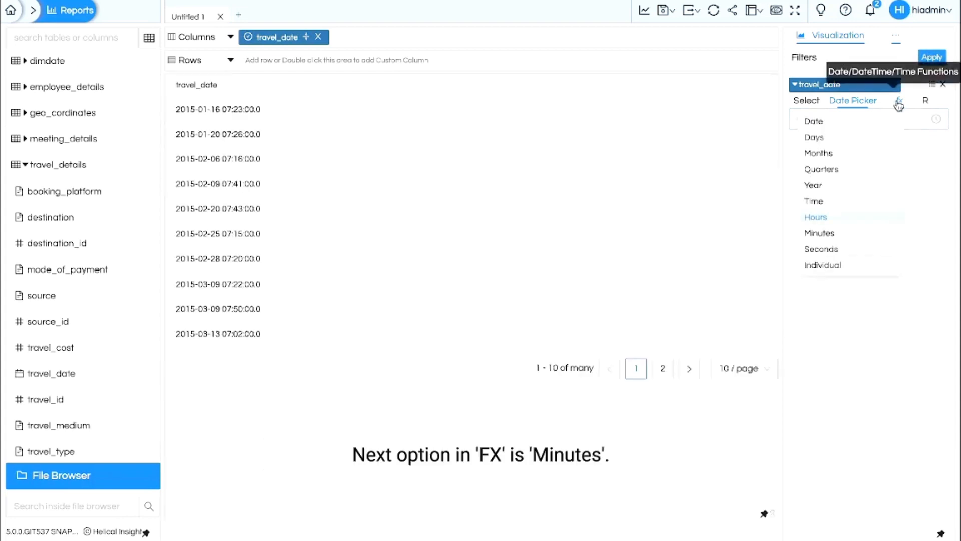
{"action": "left_click", "coordinate": [831, 238]}
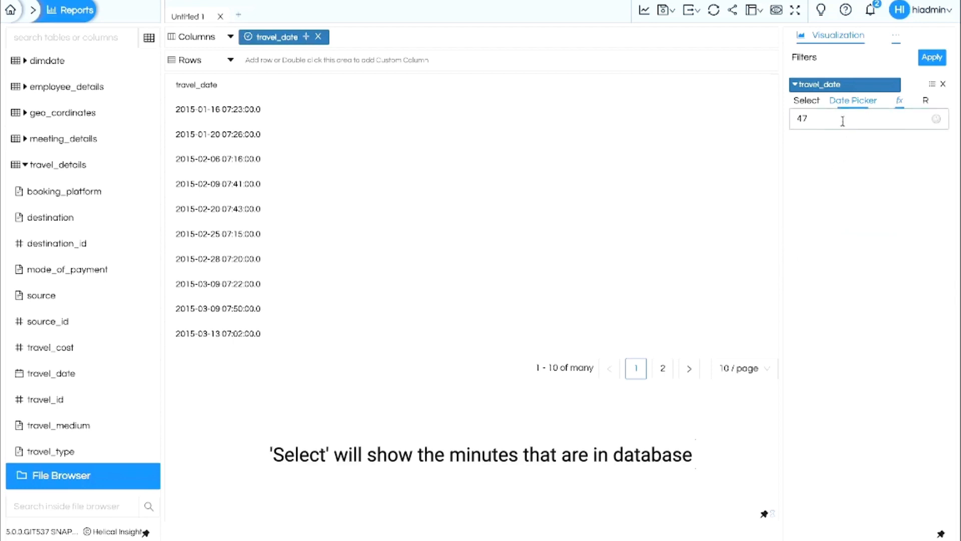
{"action": "left_click", "coordinate": [816, 110]}
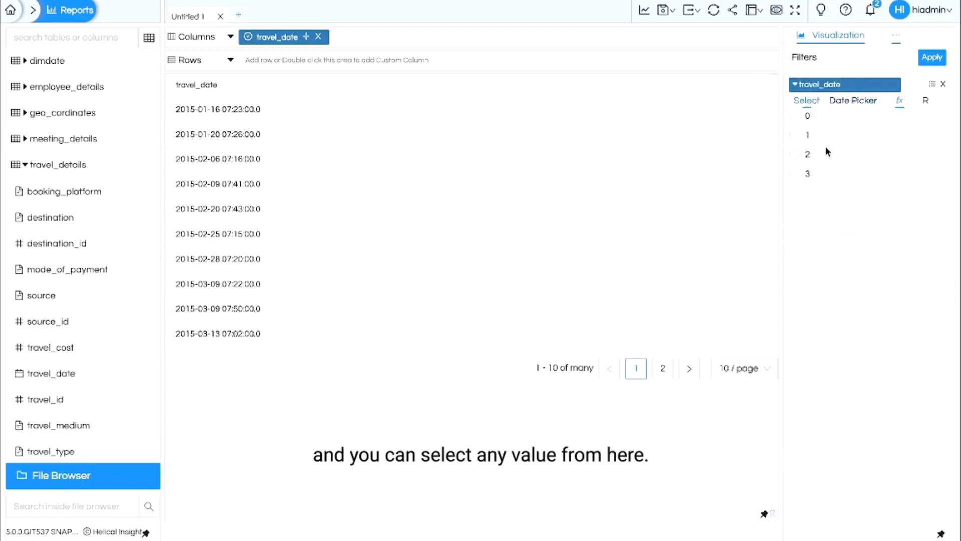
{"action": "scroll", "coordinate": [825, 146], "scroll_direction": "down", "scroll_amount": 5}
{"action": "scroll", "coordinate": [825, 146], "scroll_direction": "up", "scroll_amount": 10}
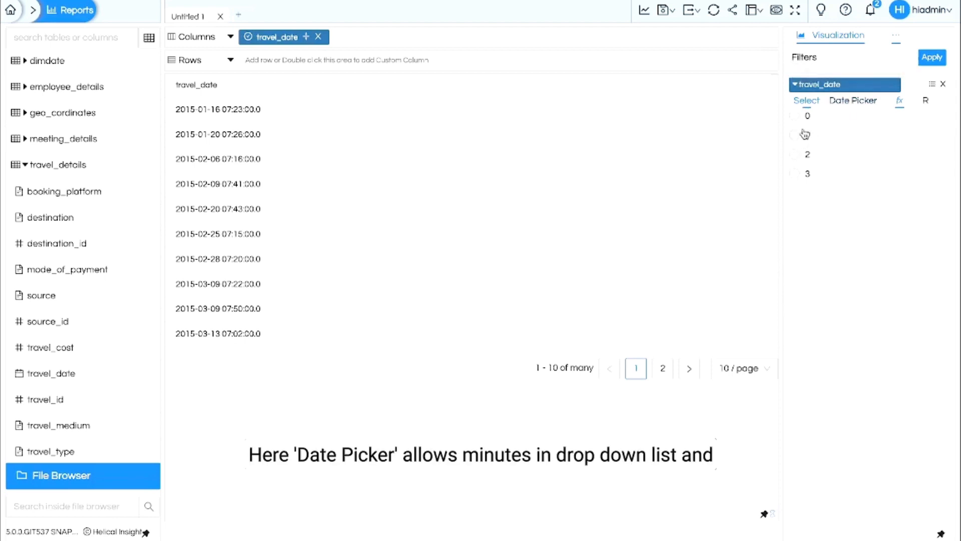
Switch the travel_date filter's minutes to the date picker and browse its range of minute values.
{"action": "left_click", "coordinate": [849, 101]}
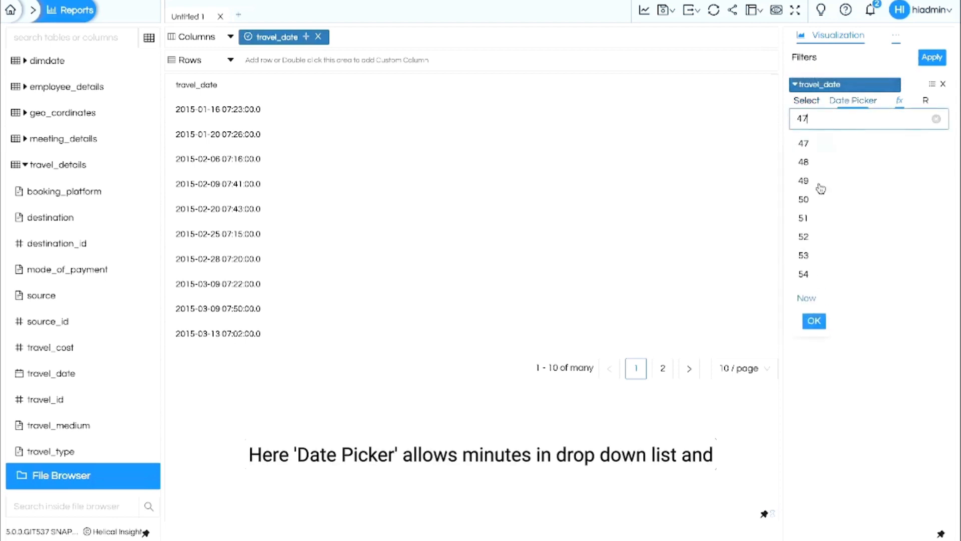
{"action": "scroll", "coordinate": [809, 237], "scroll_direction": "down", "scroll_amount": 1}
{"action": "scroll", "coordinate": [809, 237], "scroll_direction": "up", "scroll_amount": 12}
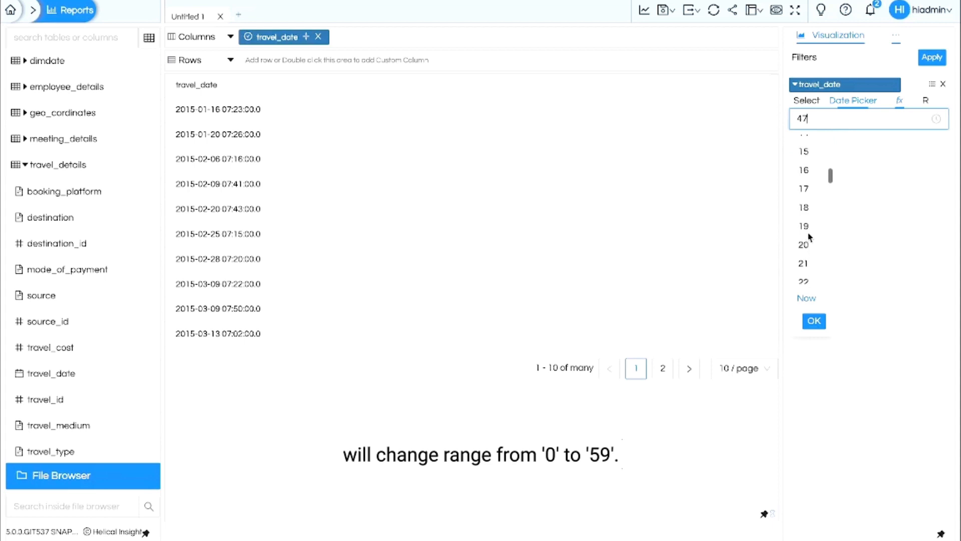
{"action": "scroll", "coordinate": [809, 237], "scroll_direction": "up", "scroll_amount": 3}
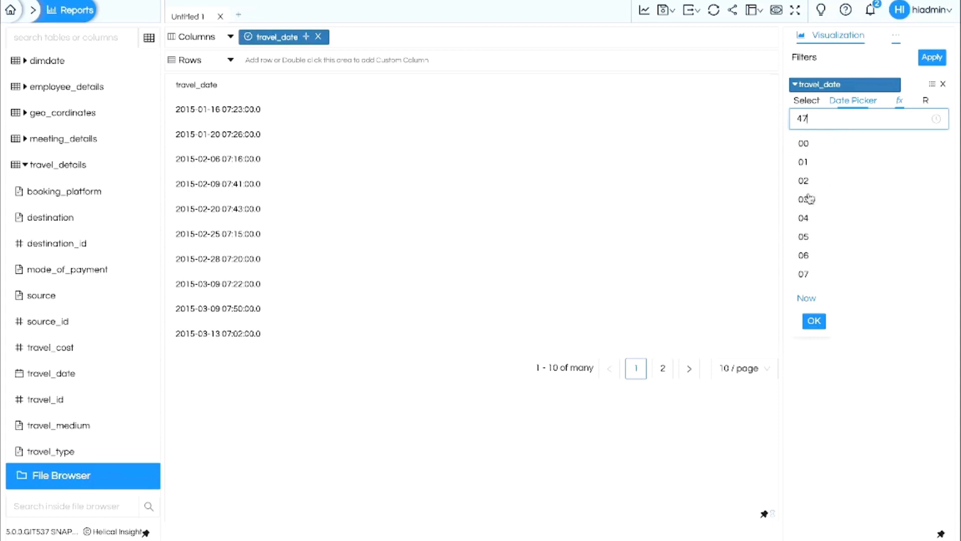
Change the travel_date filter's date-time function to Seconds and show the list of existing second values.
{"action": "left_click", "coordinate": [900, 100]}
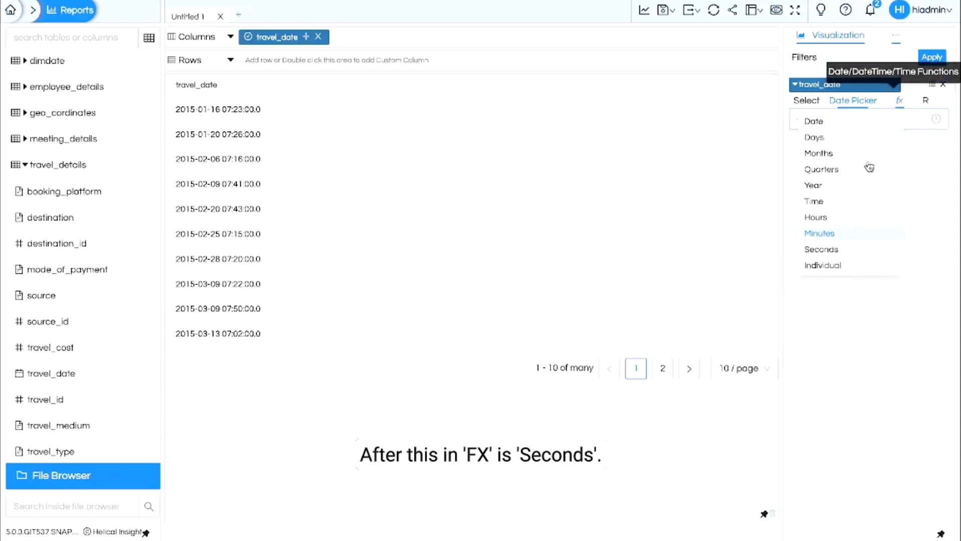
{"action": "left_click", "coordinate": [828, 247]}
{"action": "left_click", "coordinate": [807, 105]}
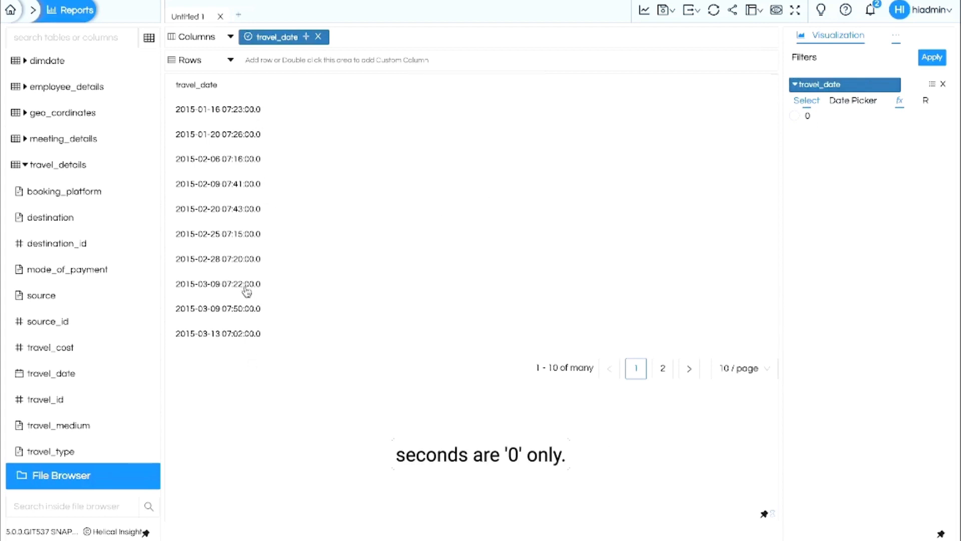
Switch the travel_date filter's seconds to the date picker and browse its range of second values.
{"action": "left_click", "coordinate": [853, 104]}
{"action": "left_click", "coordinate": [823, 124]}
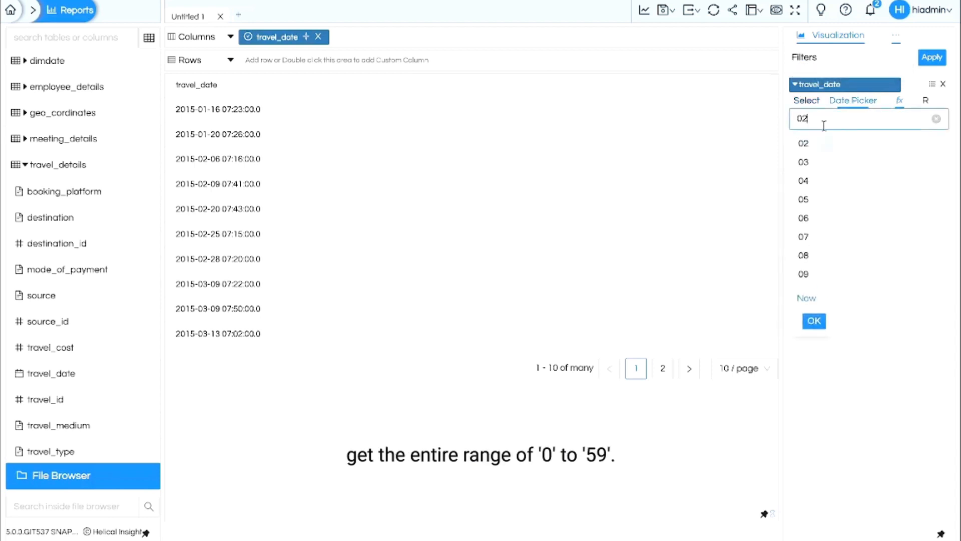
{"action": "scroll", "coordinate": [803, 220], "scroll_direction": "down", "scroll_amount": 8}
{"action": "scroll", "coordinate": [804, 221], "scroll_direction": "up", "scroll_amount": 9}
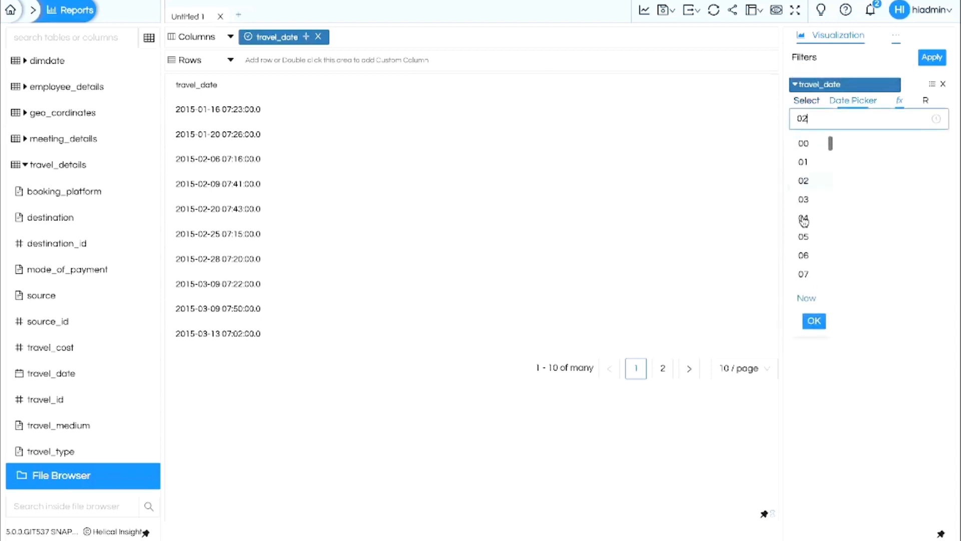
Change the travel_date filter's date-time function to Individual and browse the list of existing date and time values.
{"action": "left_click", "coordinate": [898, 102]}
{"action": "left_click", "coordinate": [829, 266]}
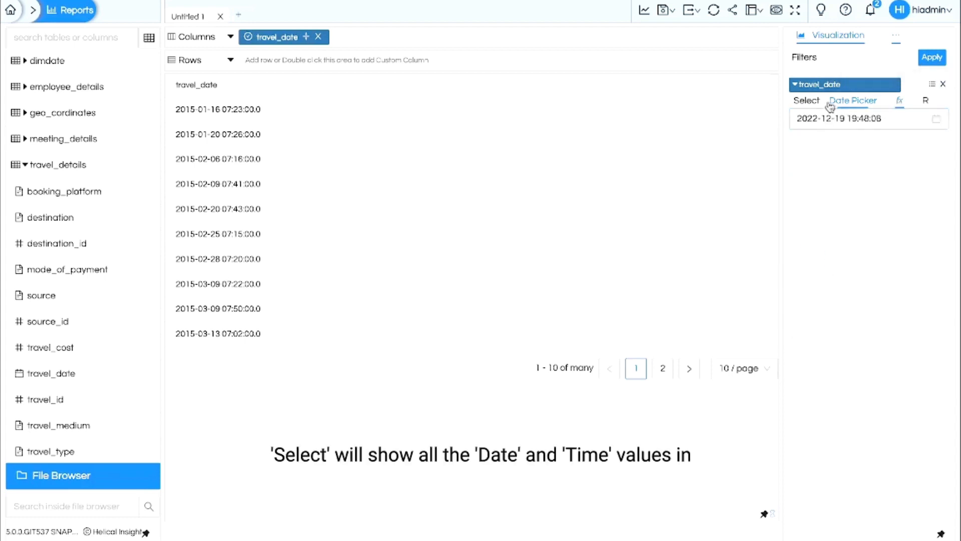
{"action": "left_click", "coordinate": [807, 101]}
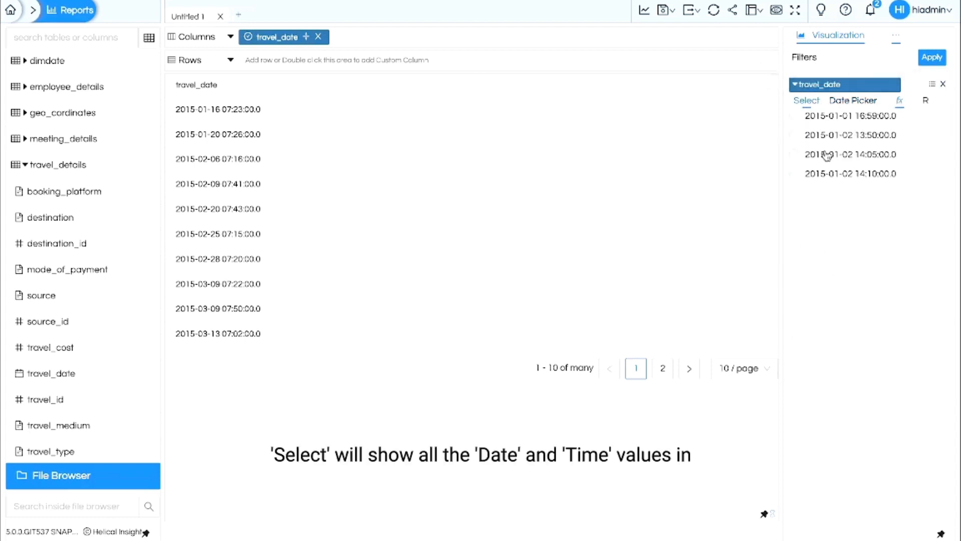
{"action": "scroll", "coordinate": [827, 156], "scroll_direction": "down", "scroll_amount": 8}
{"action": "scroll", "coordinate": [827, 155], "scroll_direction": "up", "scroll_amount": 8}
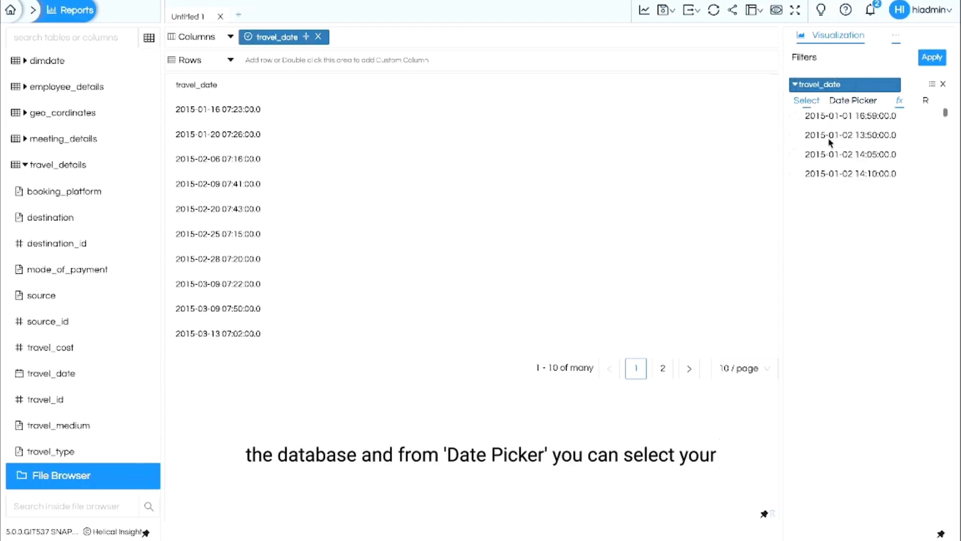
{"action": "left_click", "coordinate": [853, 101]}
{"action": "left_click", "coordinate": [835, 118]}
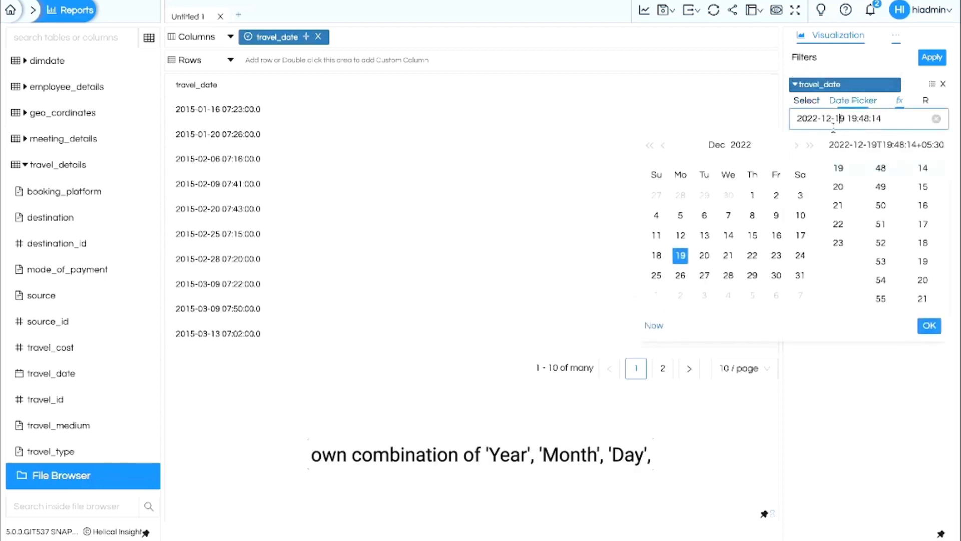
{"action": "left_click", "coordinate": [704, 256]}
{"action": "left_click", "coordinate": [837, 207]}
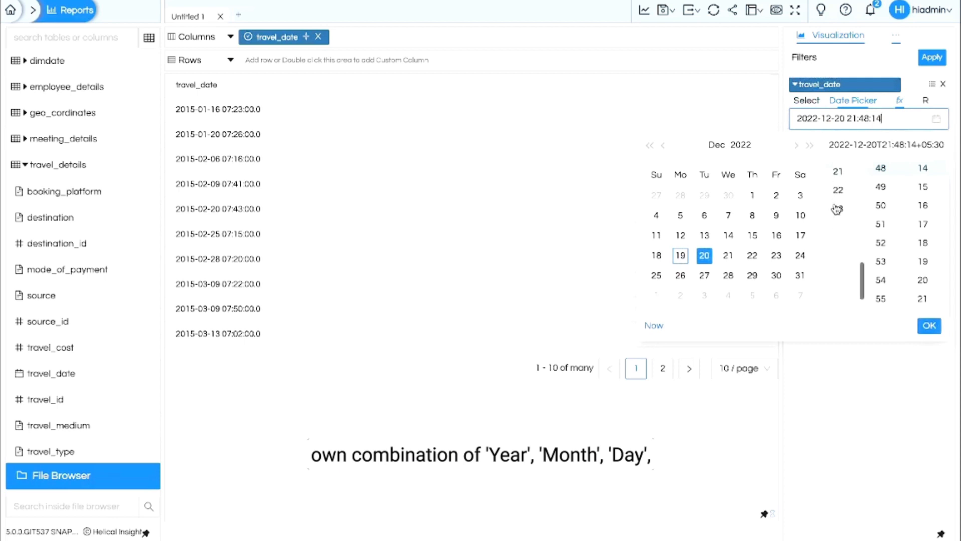
{"action": "left_click", "coordinate": [881, 206]}
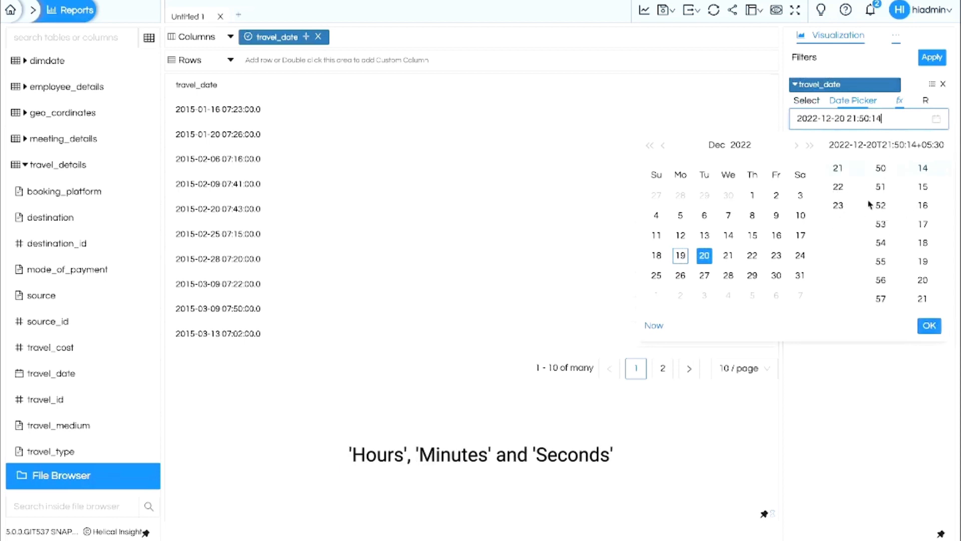
{"action": "left_click", "coordinate": [924, 206]}
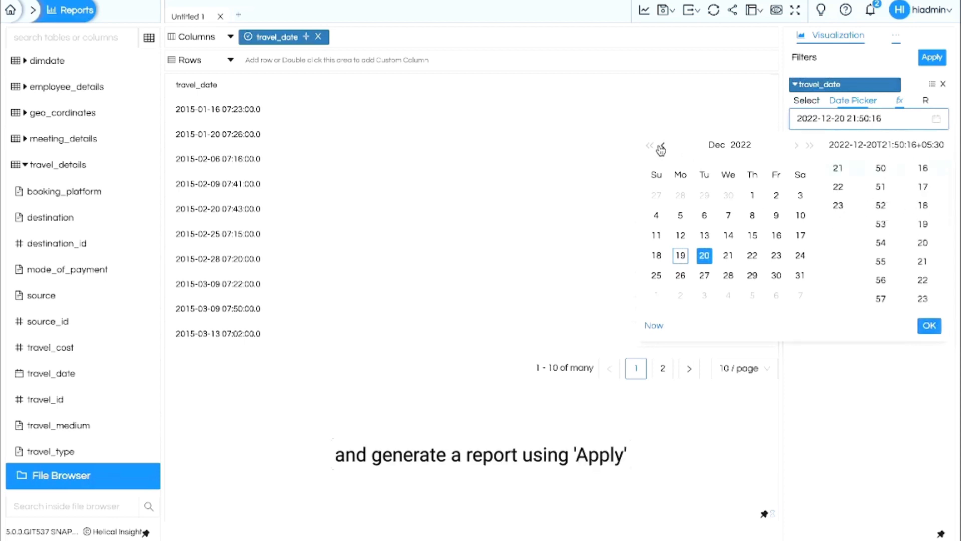
{"action": "left_click", "coordinate": [933, 58]}
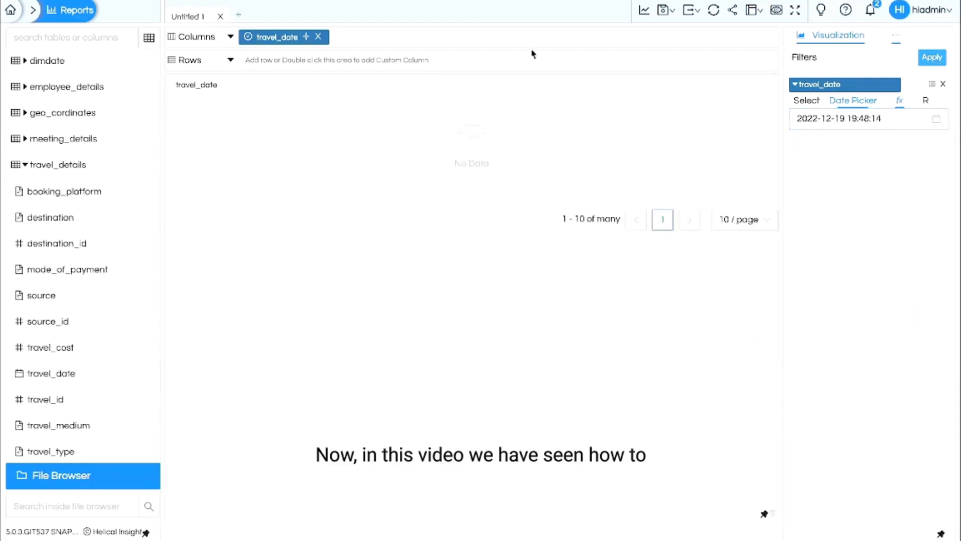